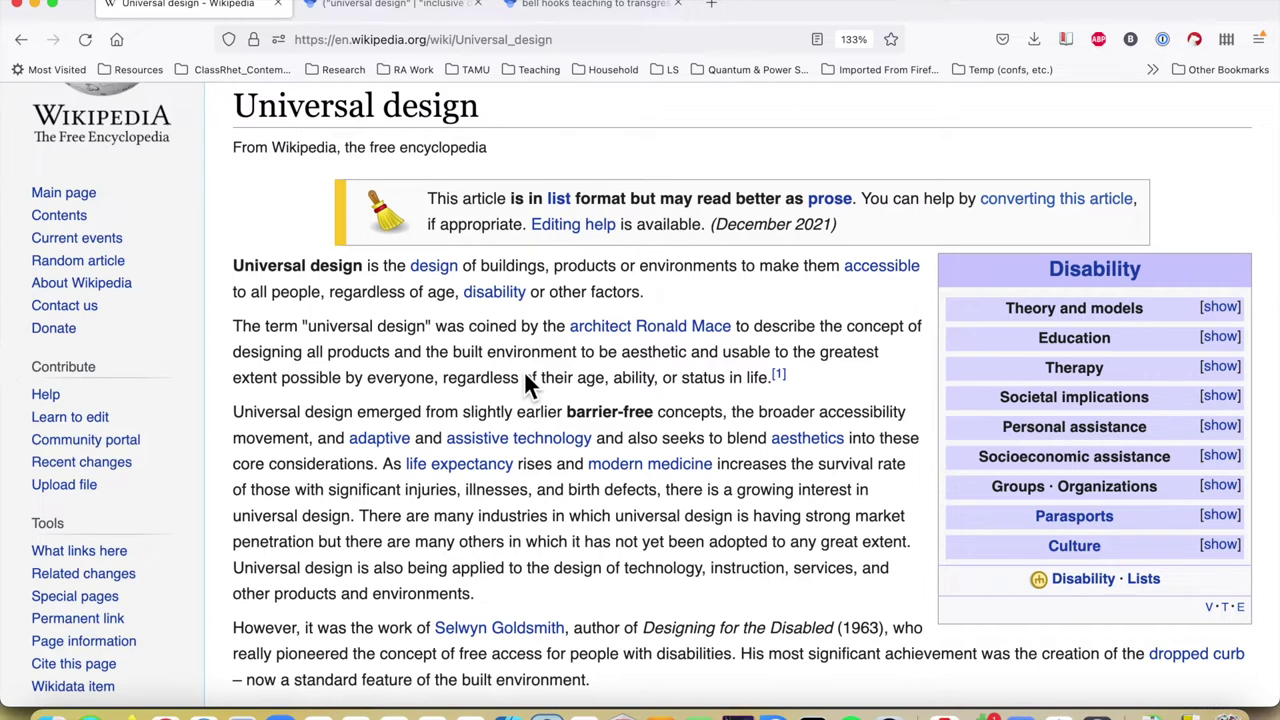
Circle the term "barrier-free" in the introduction of the Universal design article with the brush, then clear the annotation.
key("alt+shift+a")
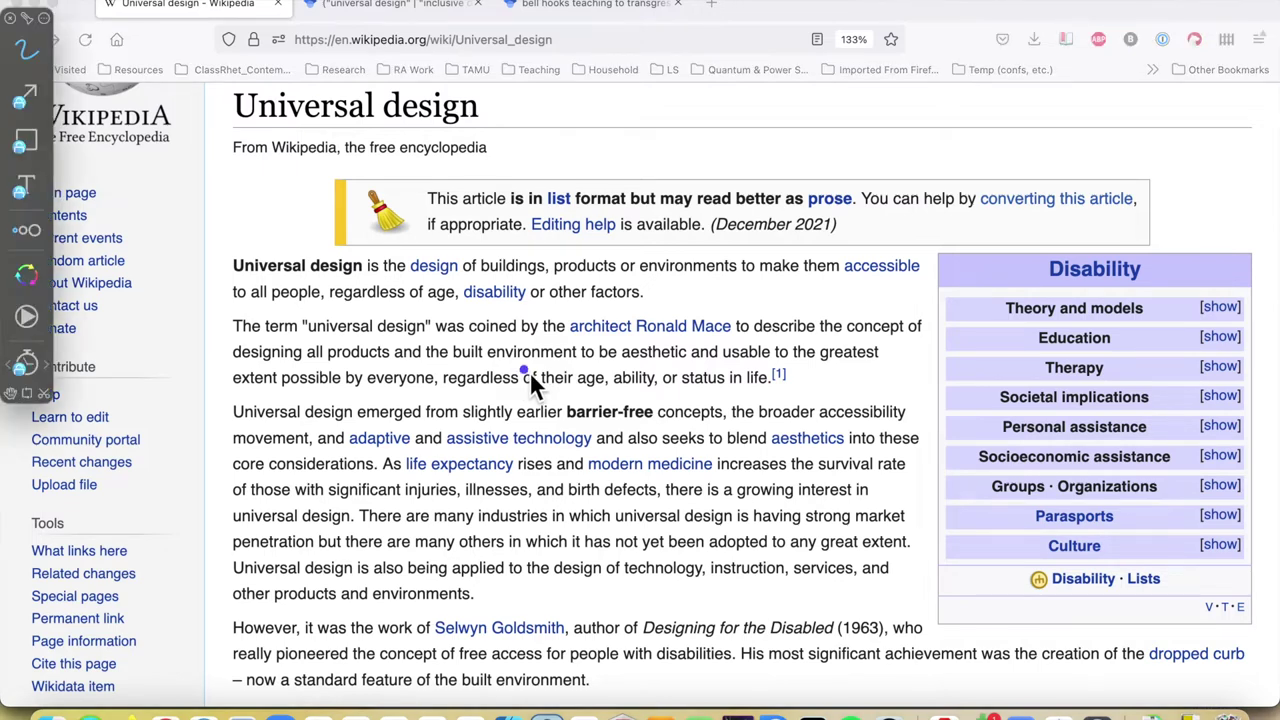
mouse_move(586, 381)
left_mouse_down()
mouse_move(532, 415)
mouse_move(641, 453)
mouse_move(650, 365)
mouse_move(584, 382)
left_mouse_up()
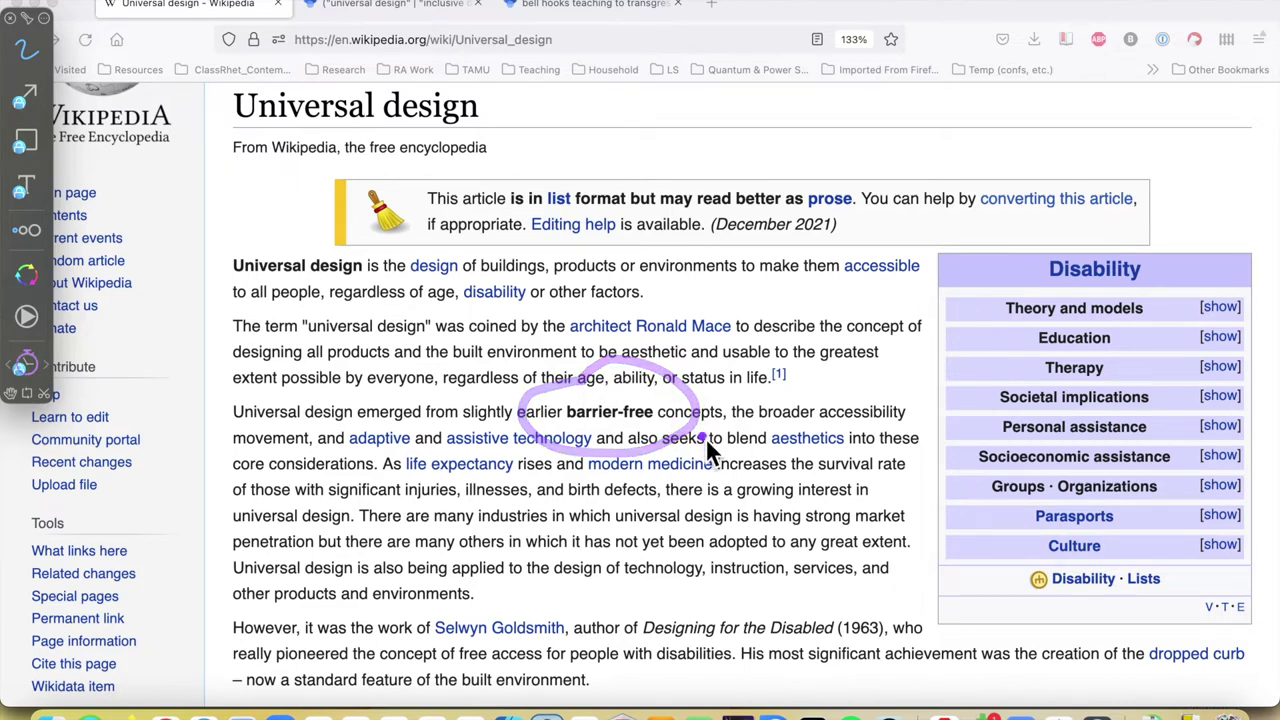
key("Escape")
Review the article's Contents, Principles and Goals sections, and briefly circle "Inclusive Design" in the first sentence of Goals.
scroll(706, 445, "down", 5)
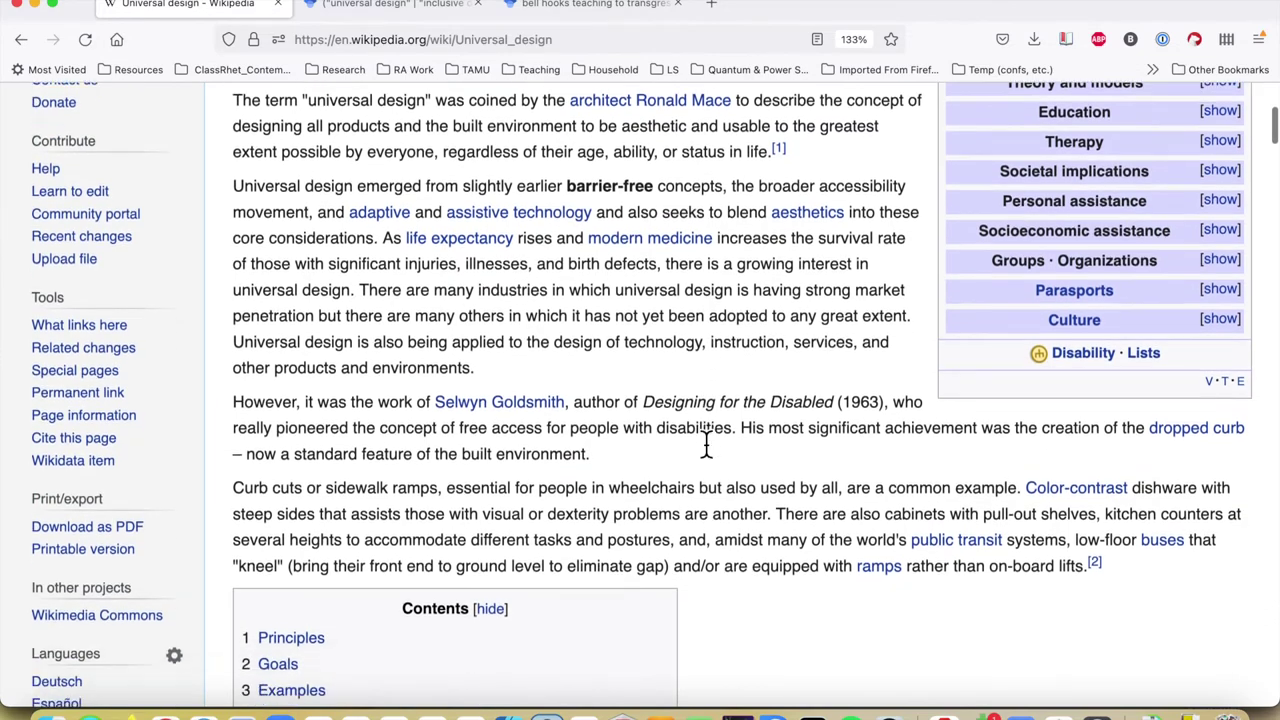
scroll(706, 445, "down", 9)
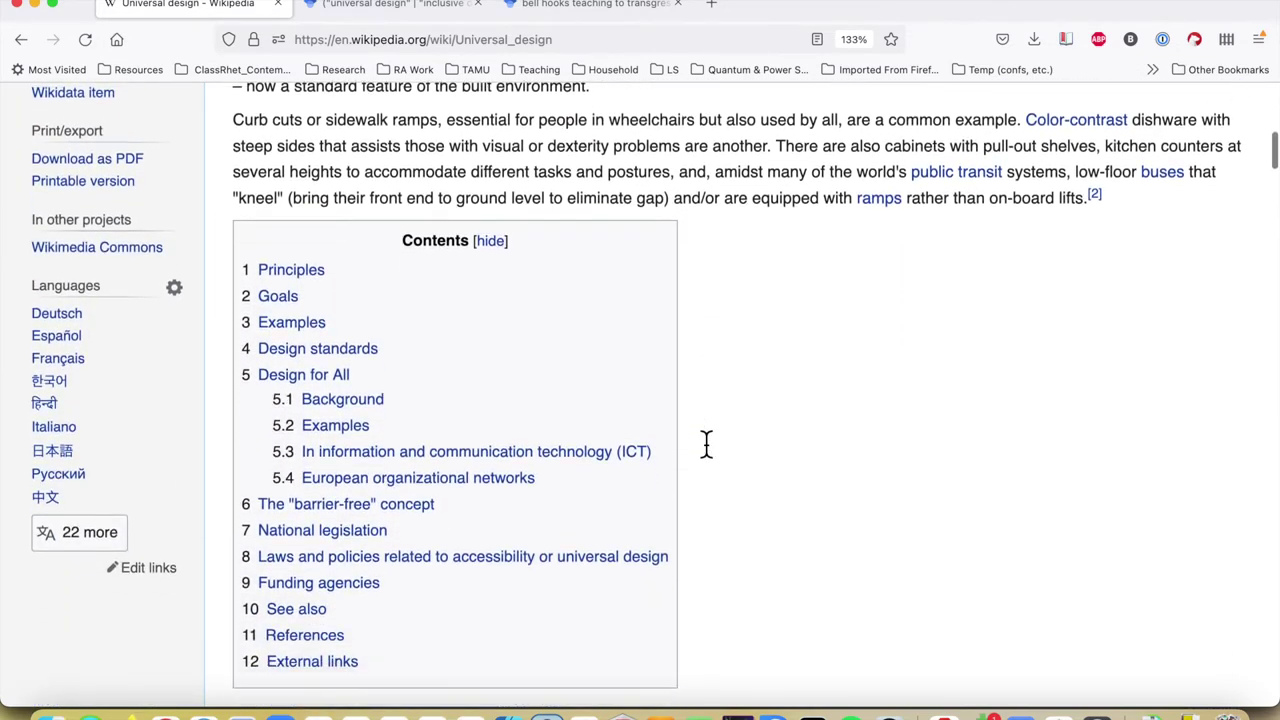
scroll(706, 445, "down", 6)
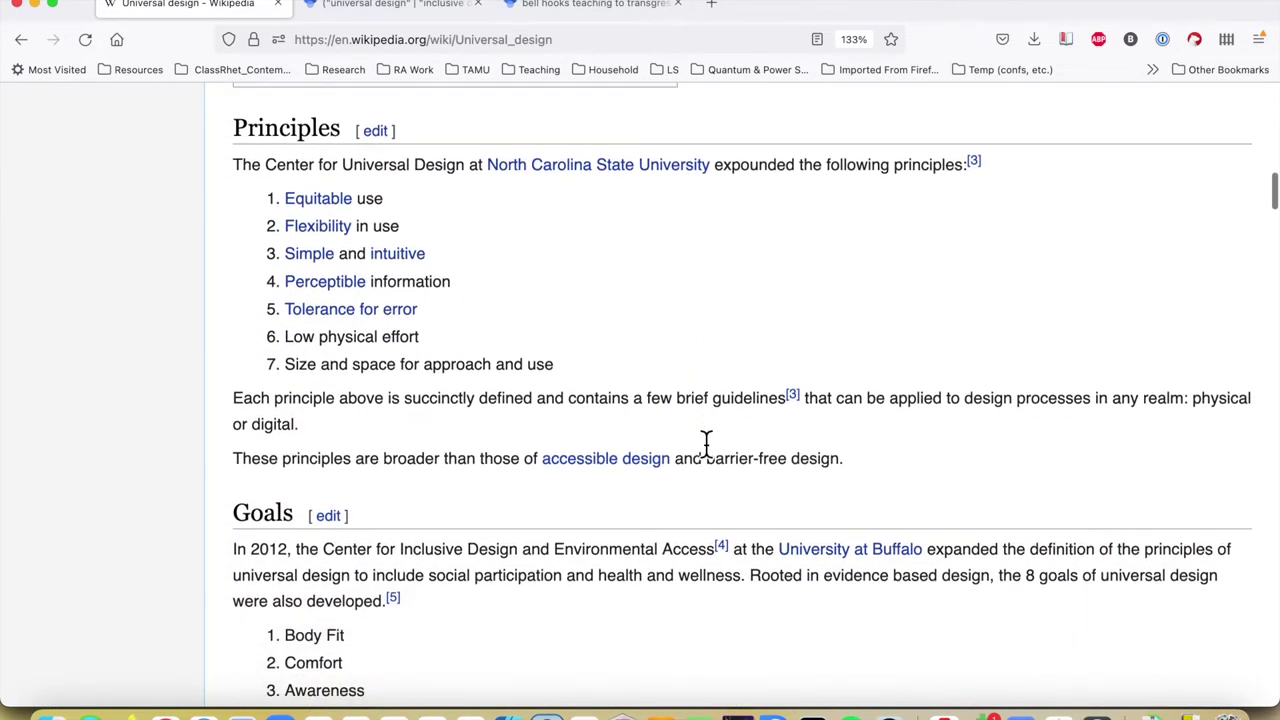
scroll(706, 445, "down", 5)
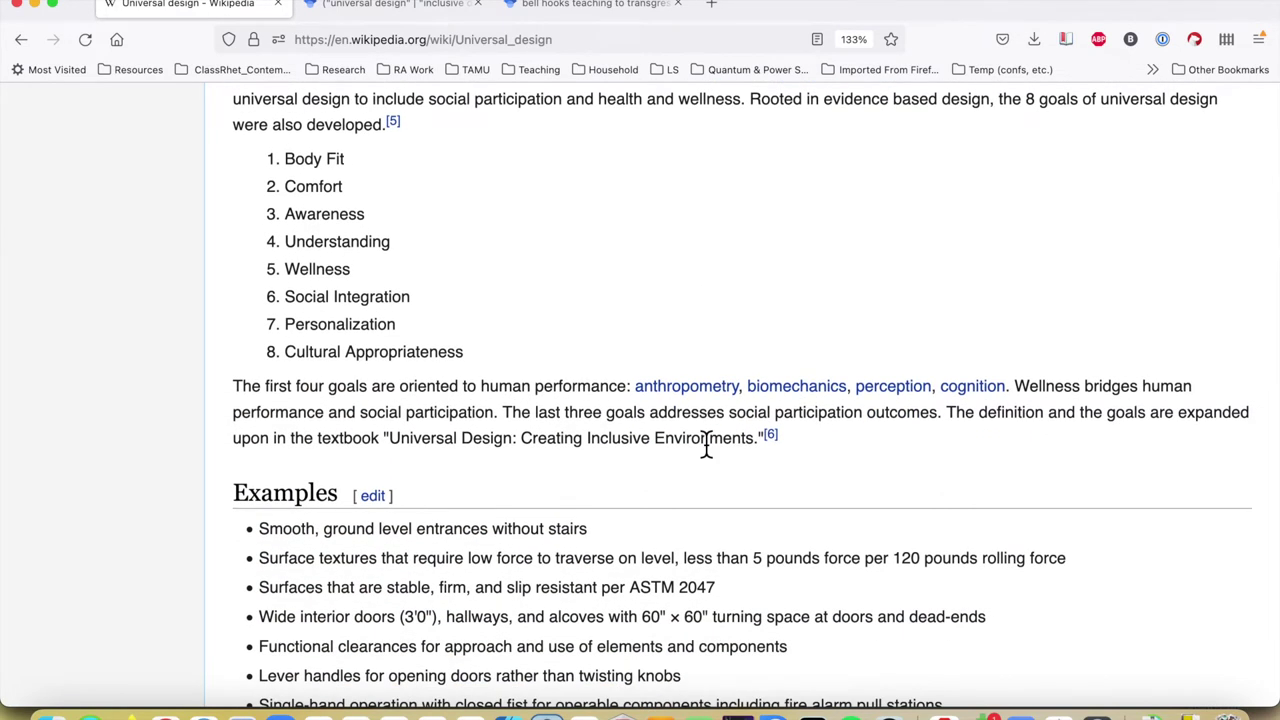
scroll(706, 445, "up", 1)
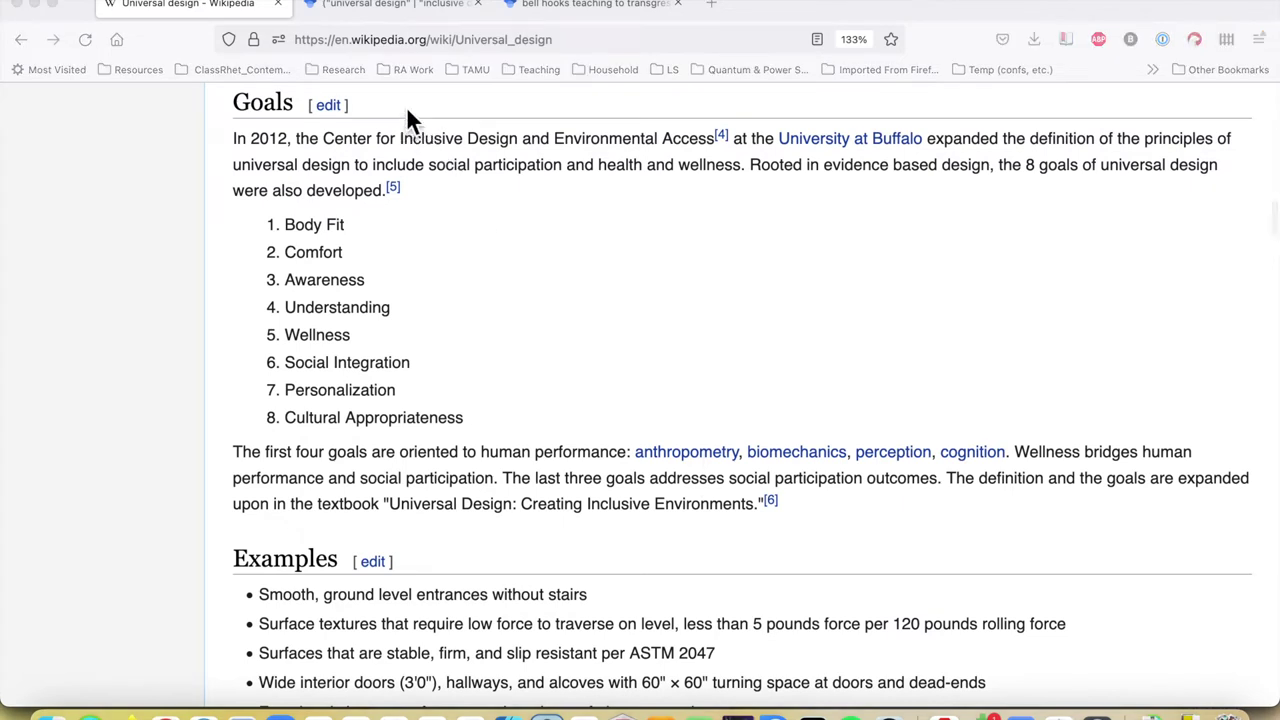
key("super+shift+a")
mouse_move(405, 105)
left_mouse_down()
mouse_move(381, 168)
mouse_move(527, 176)
mouse_move(451, 110)
left_mouse_up()
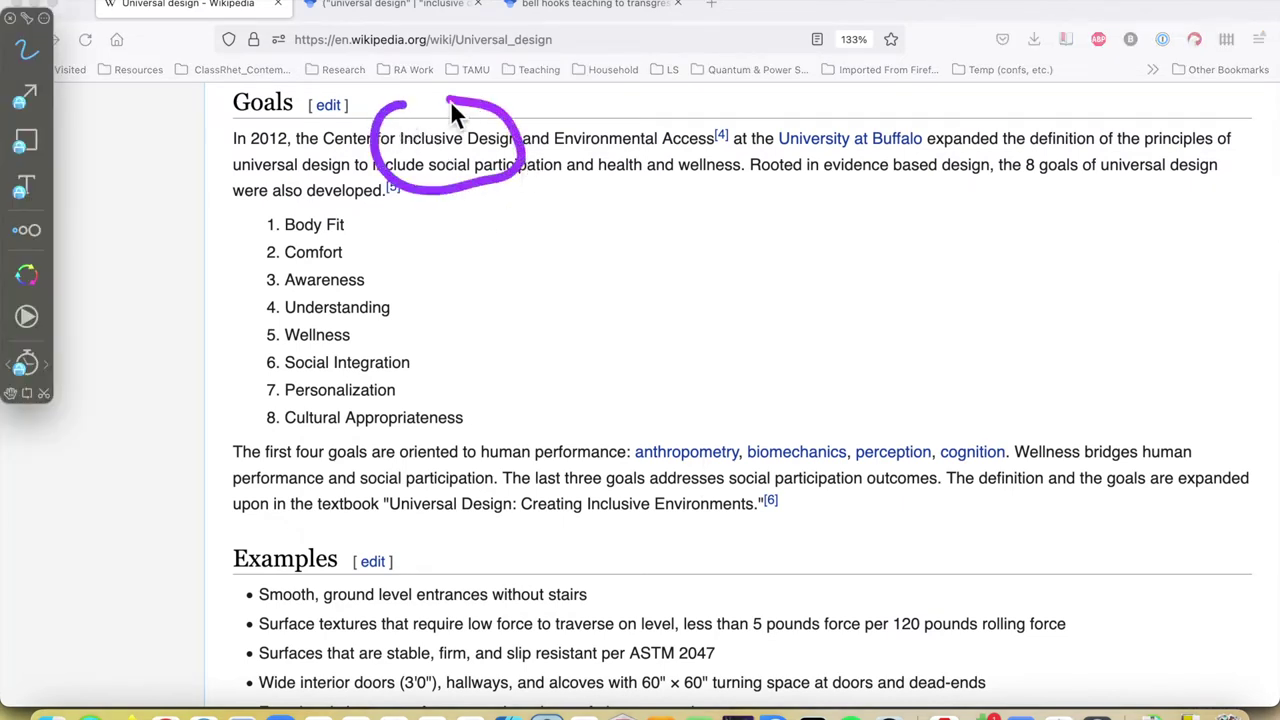
key("Escape")
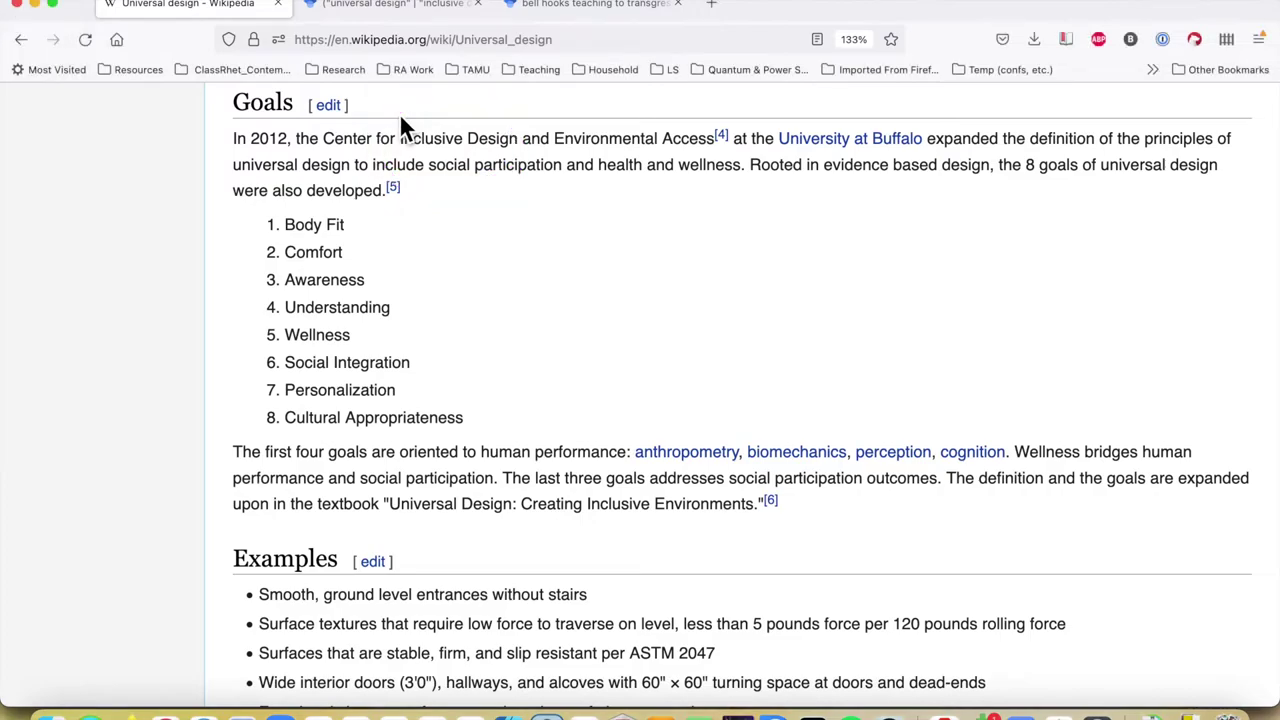
Switch to Google Scholar and enter the query ("universal design" | "inclusive design" | "barrier free") ("professional education" | "professional pedagogy").
key("super+Tab")
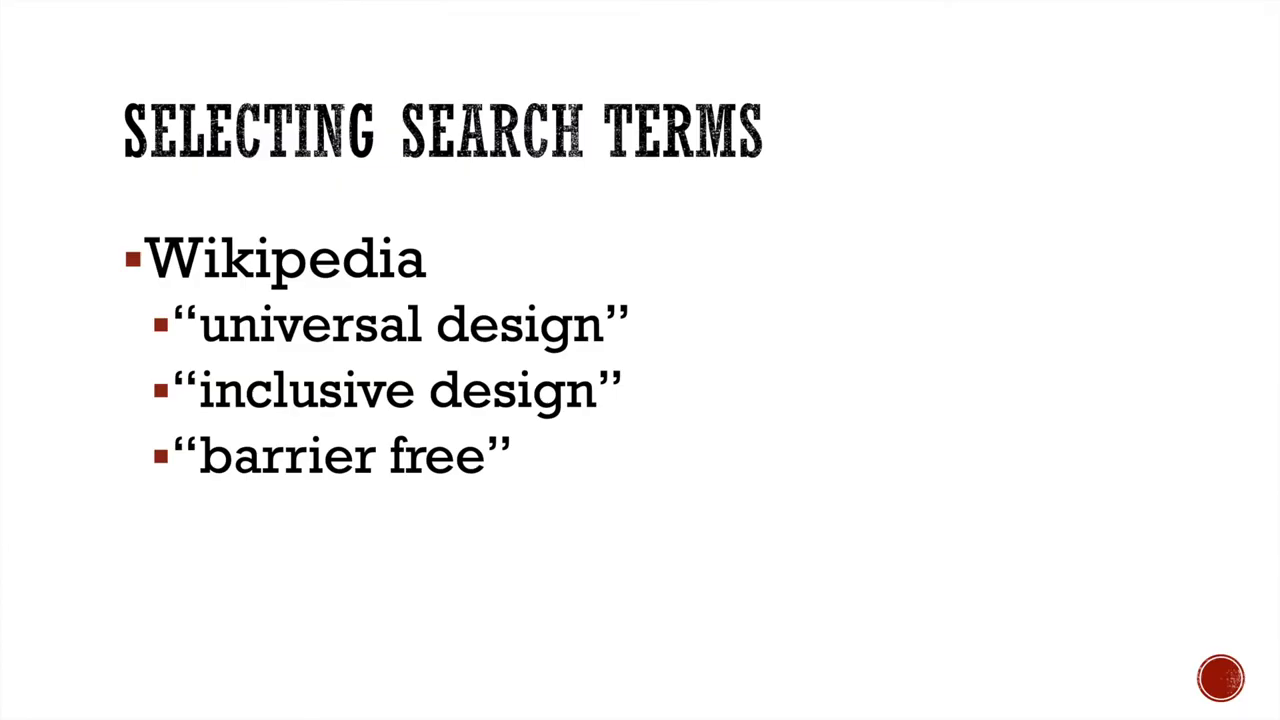
key("super+Tab")
left_click(386, 336)
type("(\"universal design\" | \"inclusive design\" | \"barrier free\") (\"professional education\" | \"professional pedagogy\")")
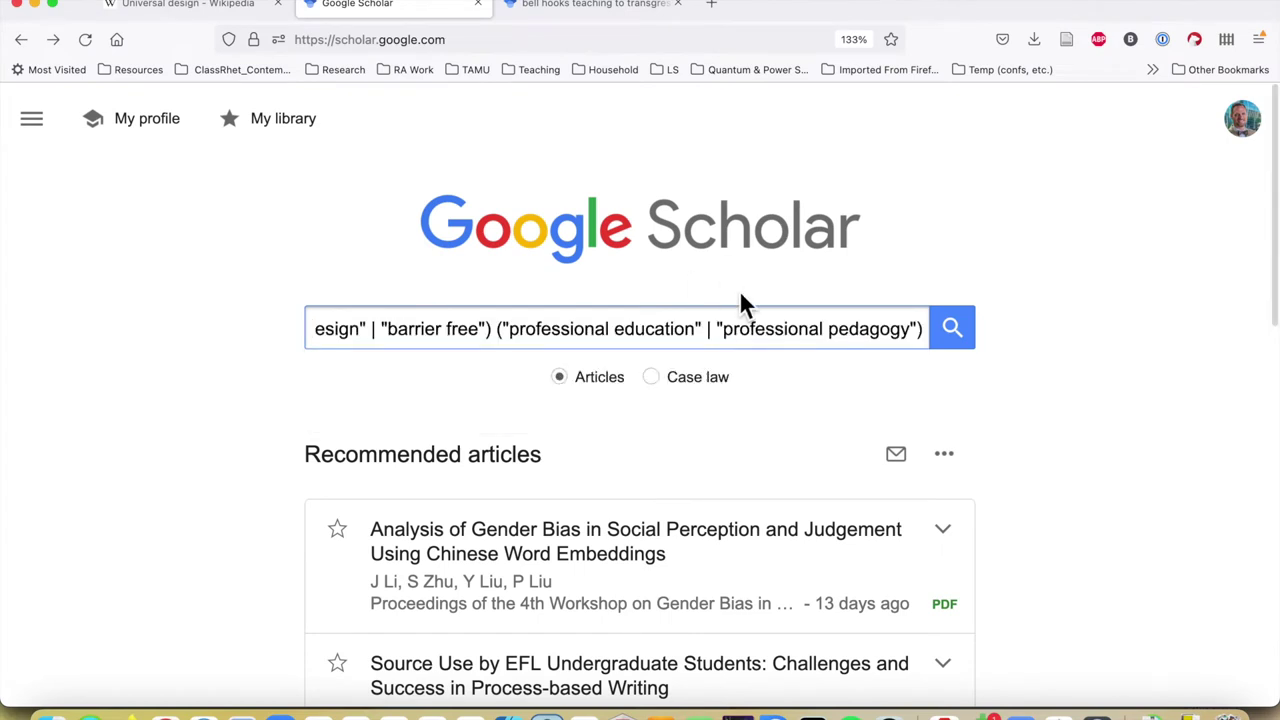
Highlight the query's first parenthesised group, ("universal design" | "inclusive design" | "barrier free"), word by word, then release the selection.
key("super+Left")
key("alt+shift+Right")
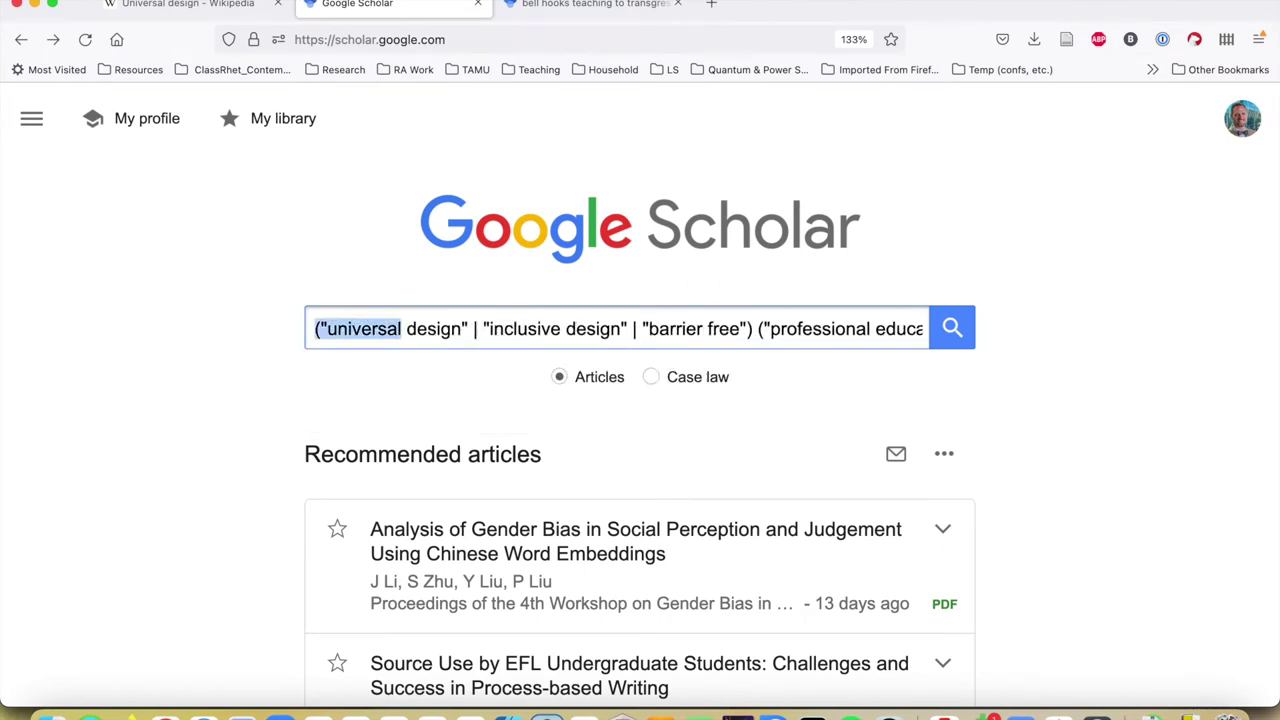
key("alt+shift+Right")
key("alt+shift+Right")
key("alt+shift+Right")
key("alt+shift+Right")
key("alt+shift+Right")
key("alt+shift+Right")
key("alt+shift+Right")
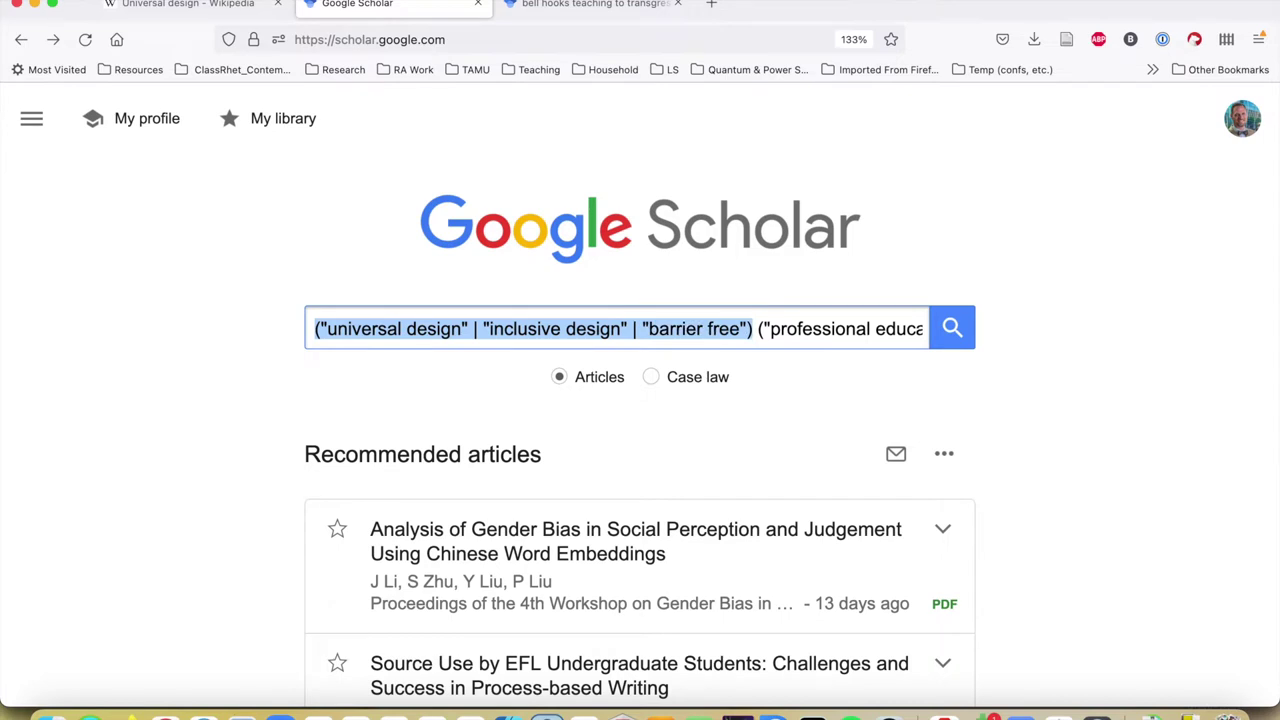
key("Right")
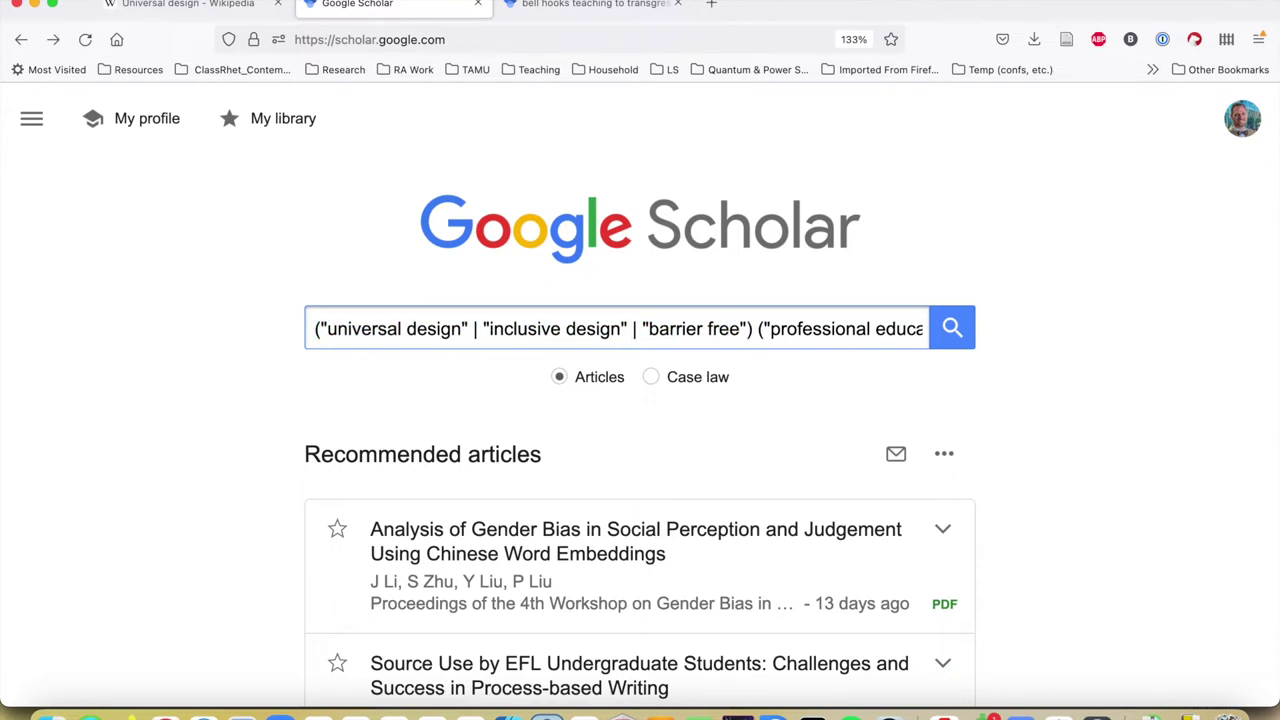
Highlight the query's second group, ("professional education" | "professional pedagogy"), going back once to highlight the group of design terms.
key("alt+shift+Right")
key("alt+shift+Right")
key("alt+shift+Right")
key("alt+shift+Right")
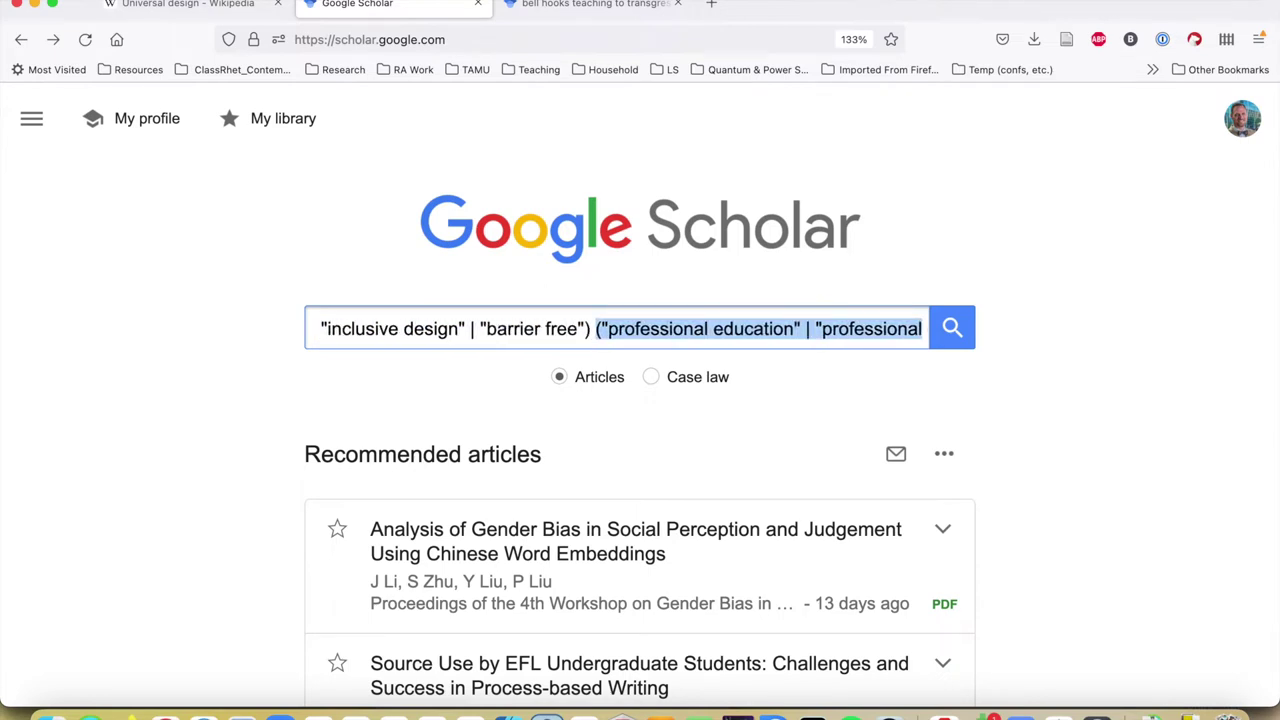
key("super+shift+Left")
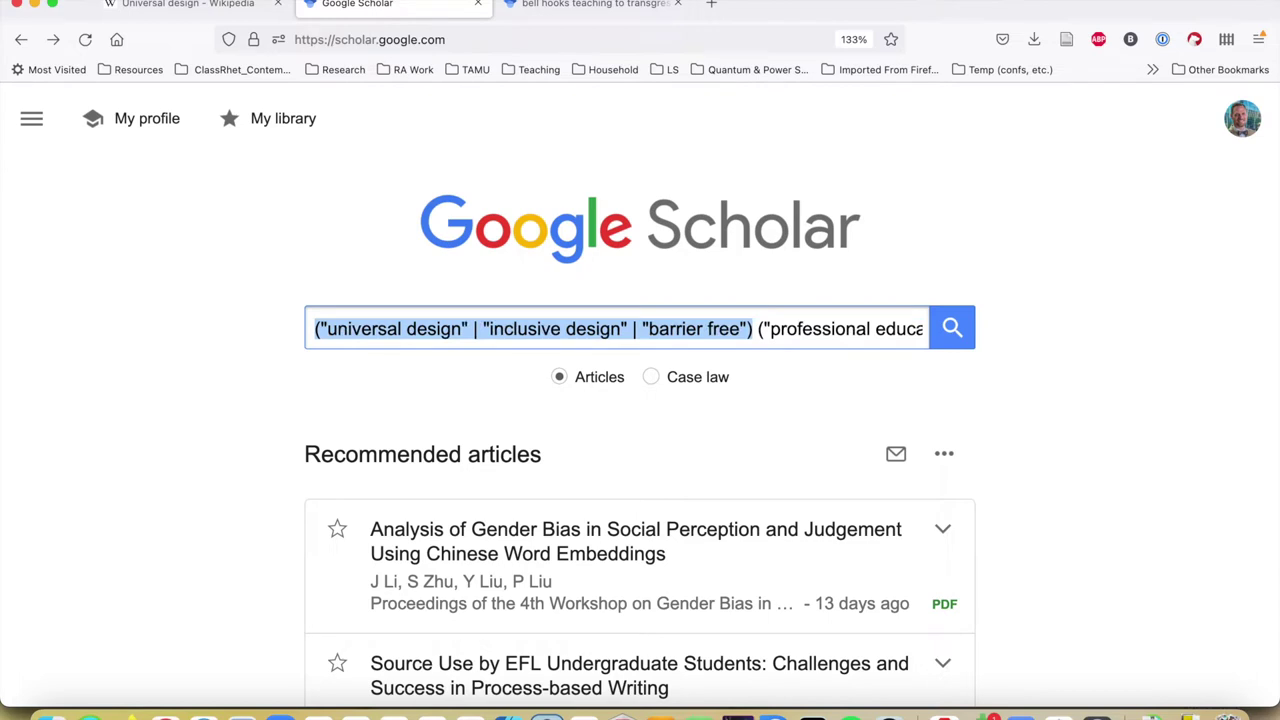
key("Left")
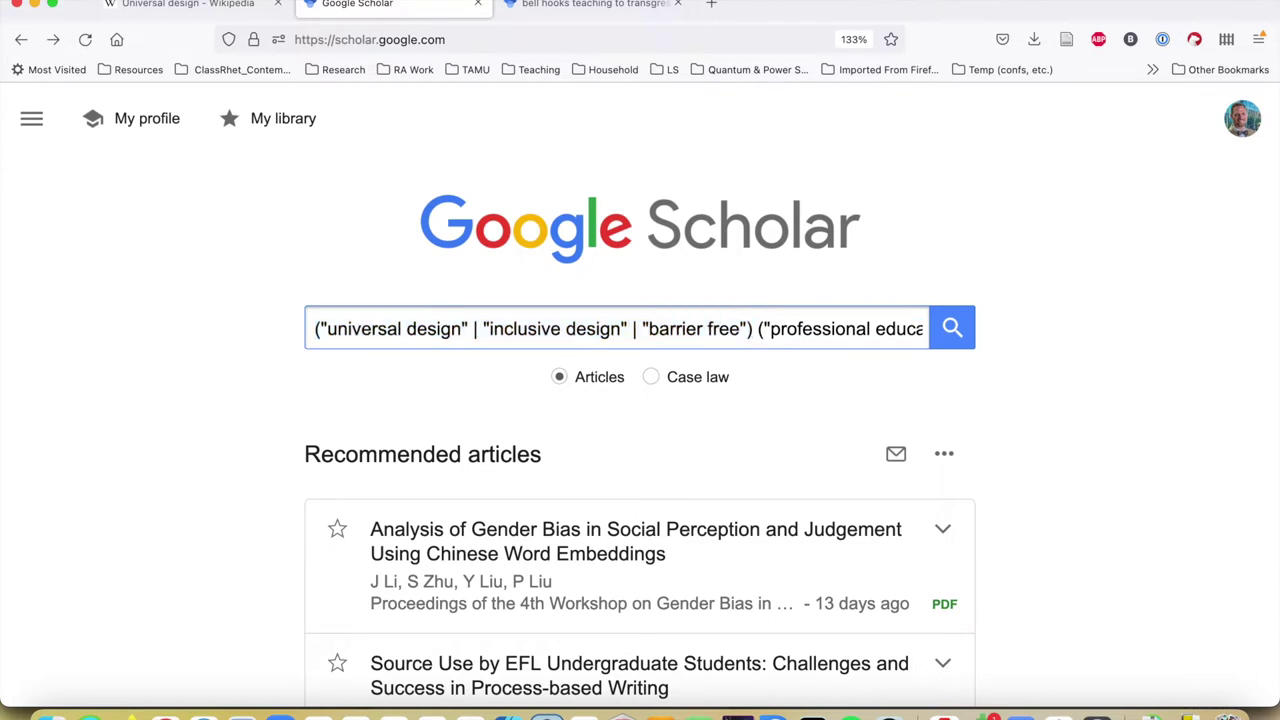
key("alt+shift+Right")
key("alt+shift+Right")
key("Left")
key("alt+shift+Right")
key("alt+shift+Right")
key("alt+shift+Right")
key("alt+shift+Right")
key("alt+shift+Right")
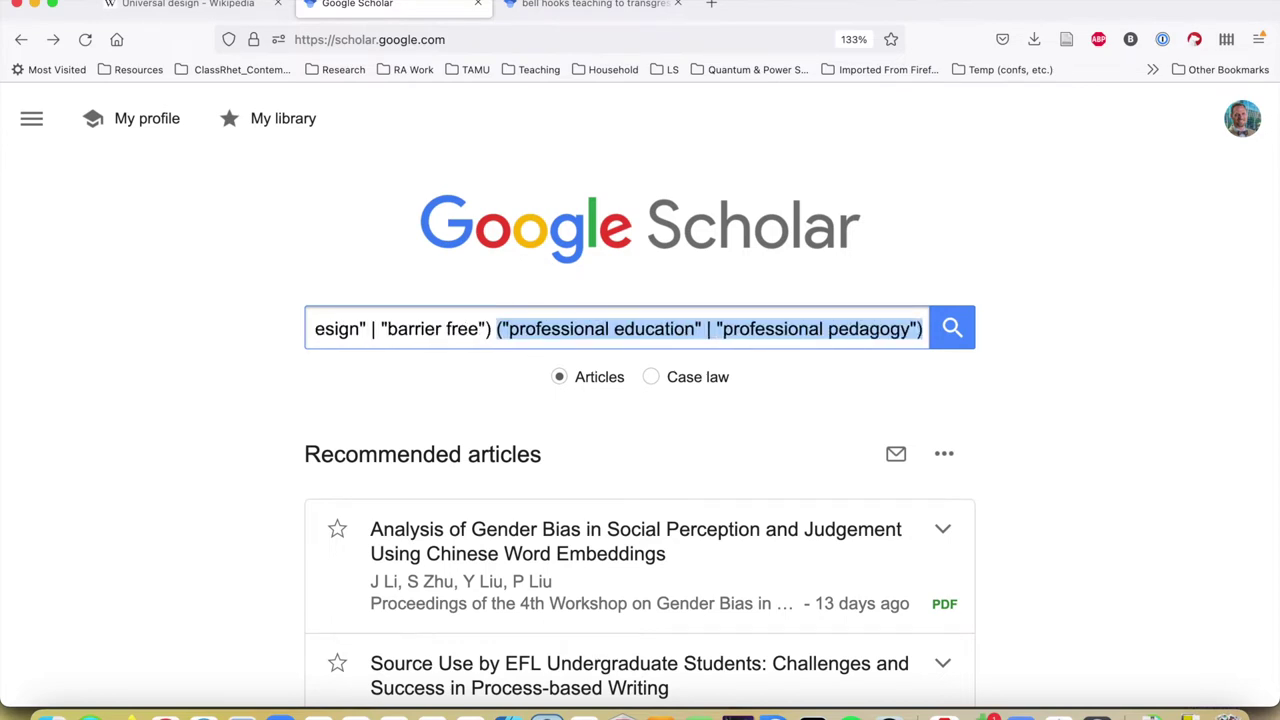
Run the query as an article search and look through the first page of results.
key("Right")
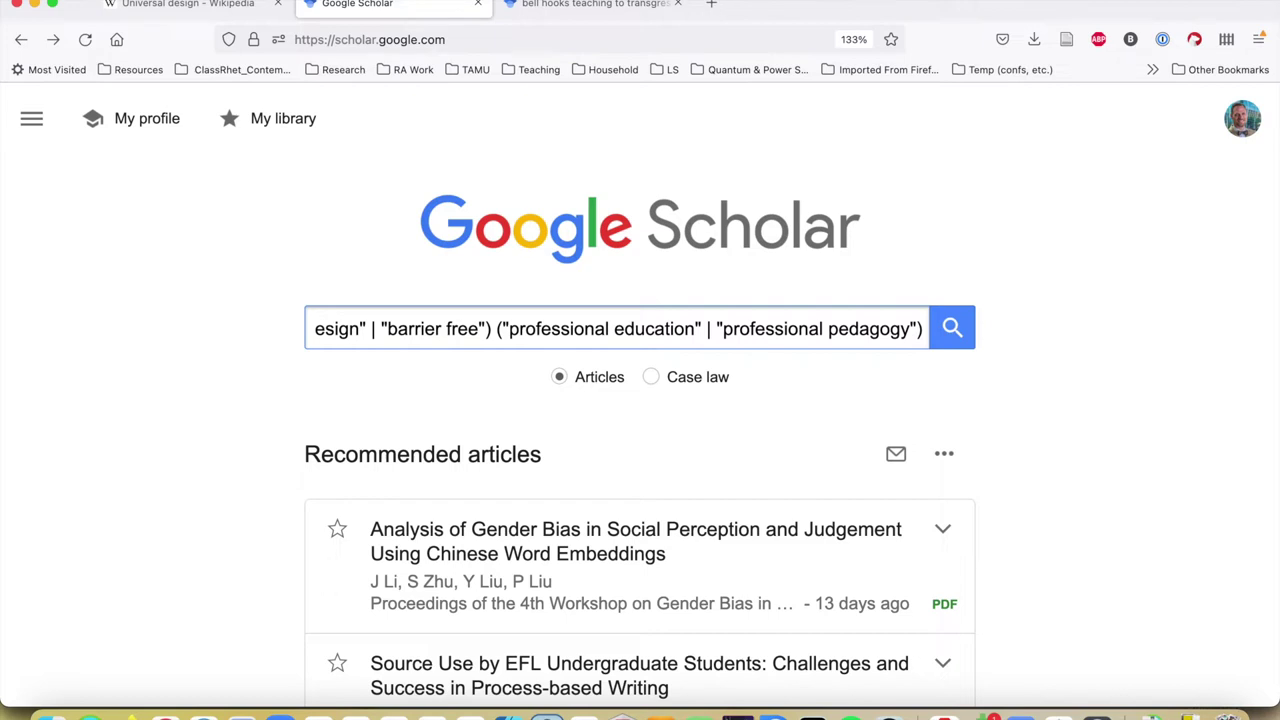
key("Return")
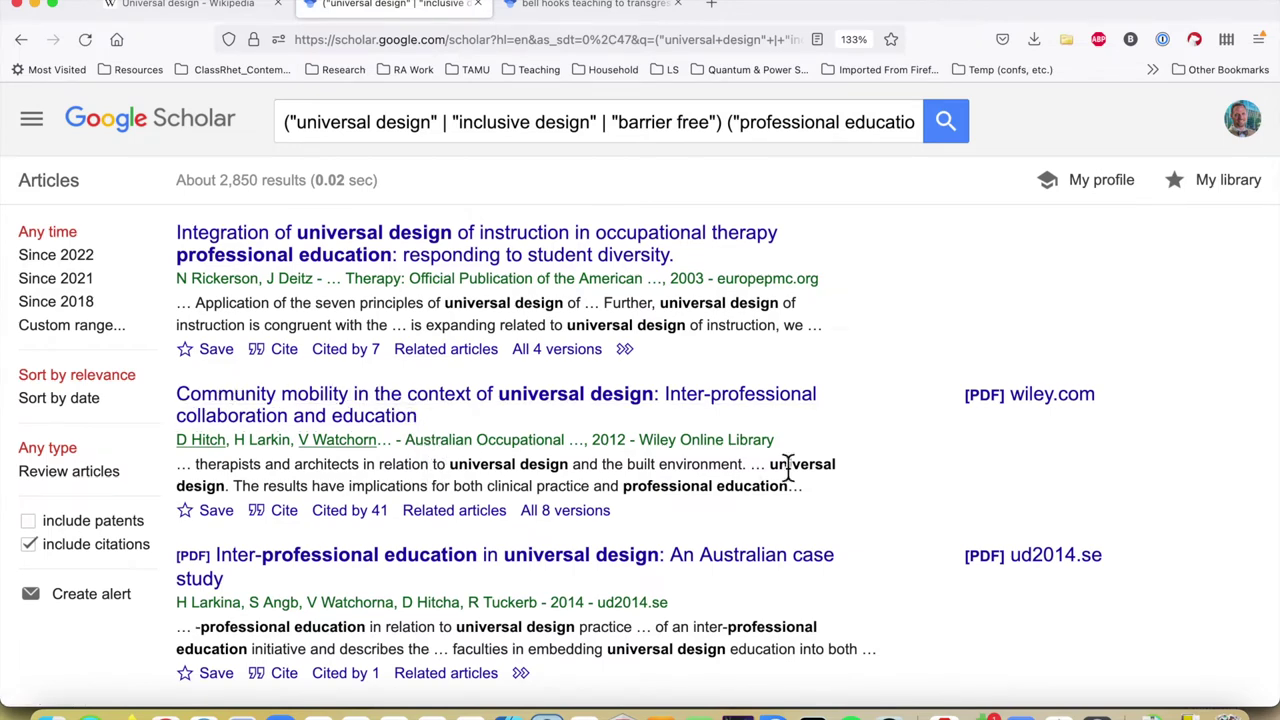
scroll(886, 524, "down", 3)
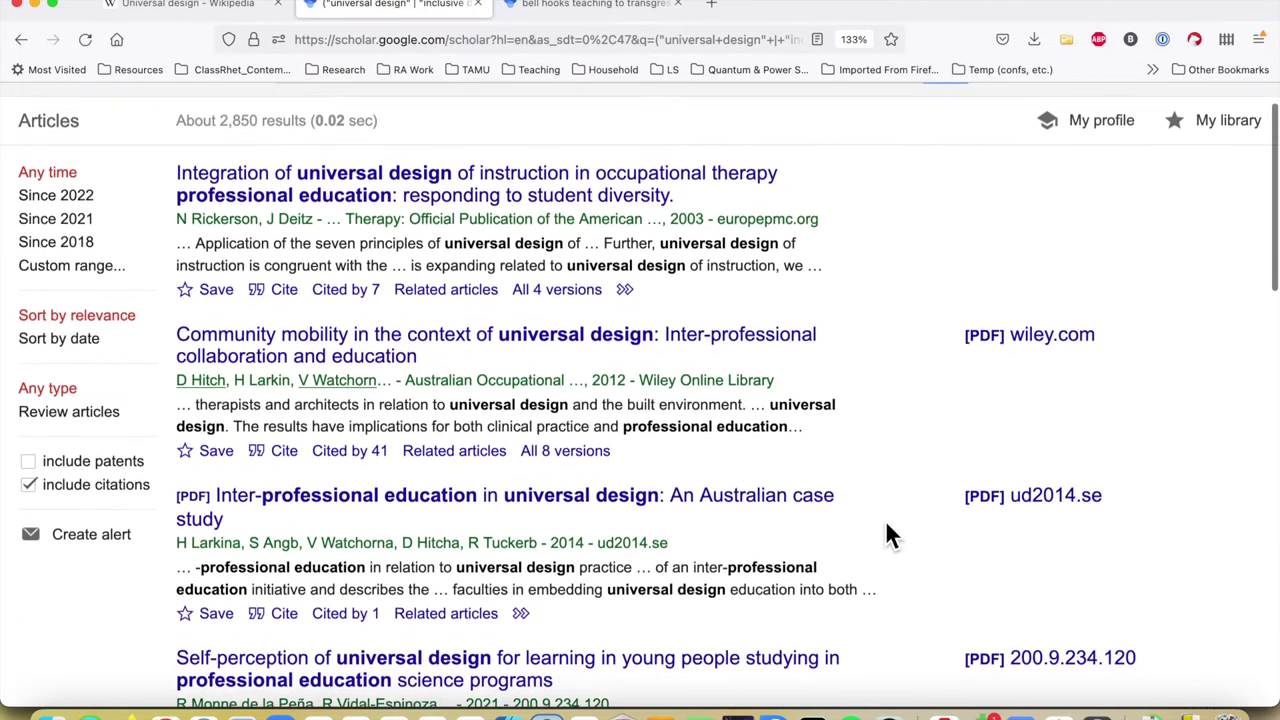
scroll(886, 525, "down", 4)
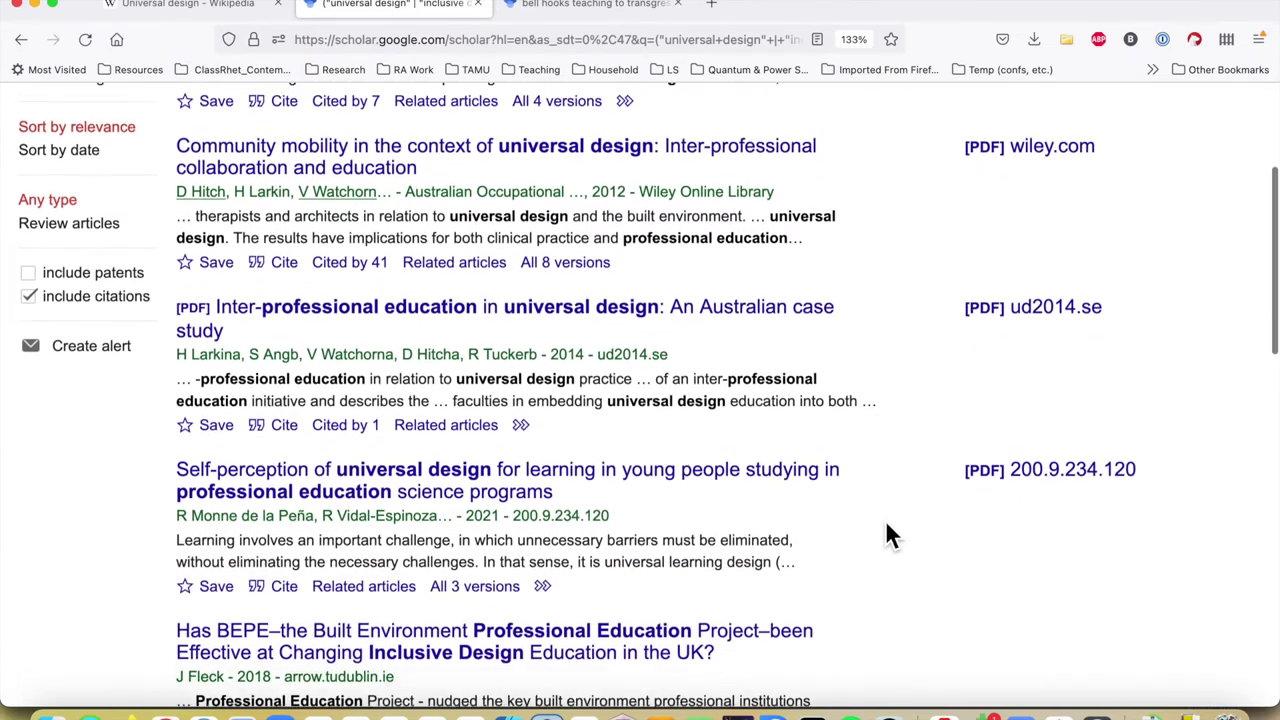
scroll(886, 535, "down", 4)
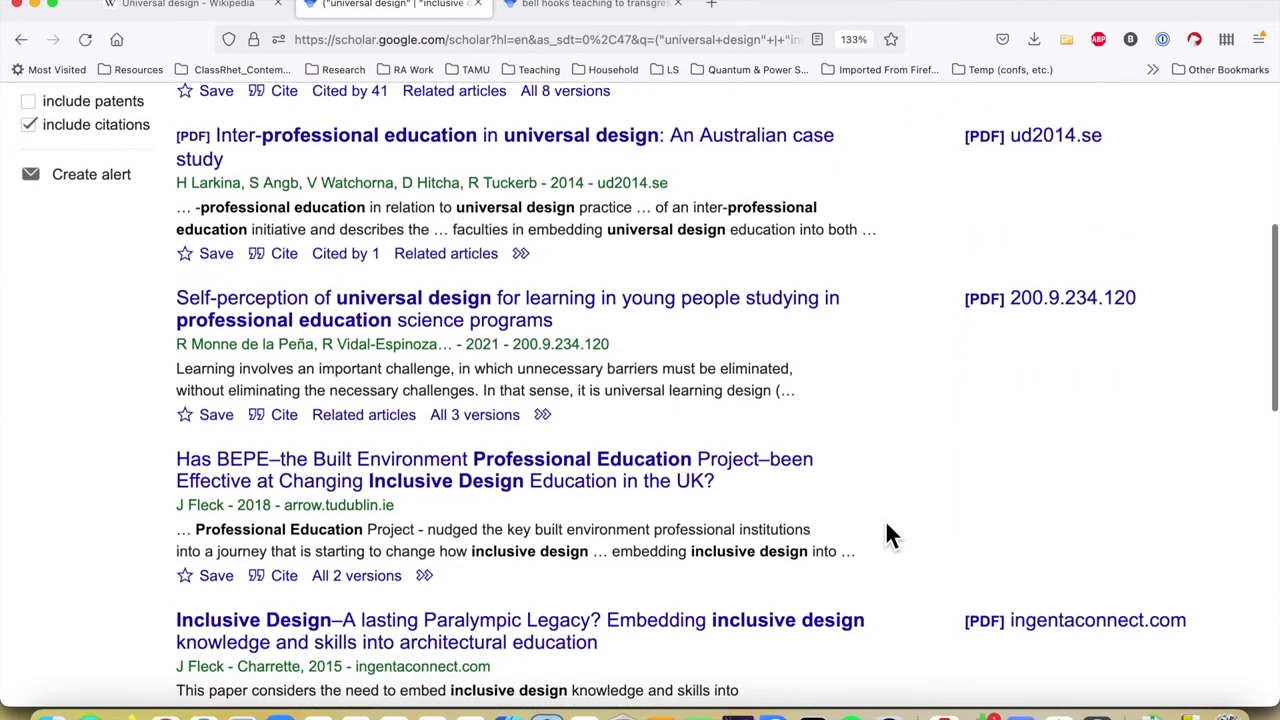
scroll(918, 605, "down", 2)
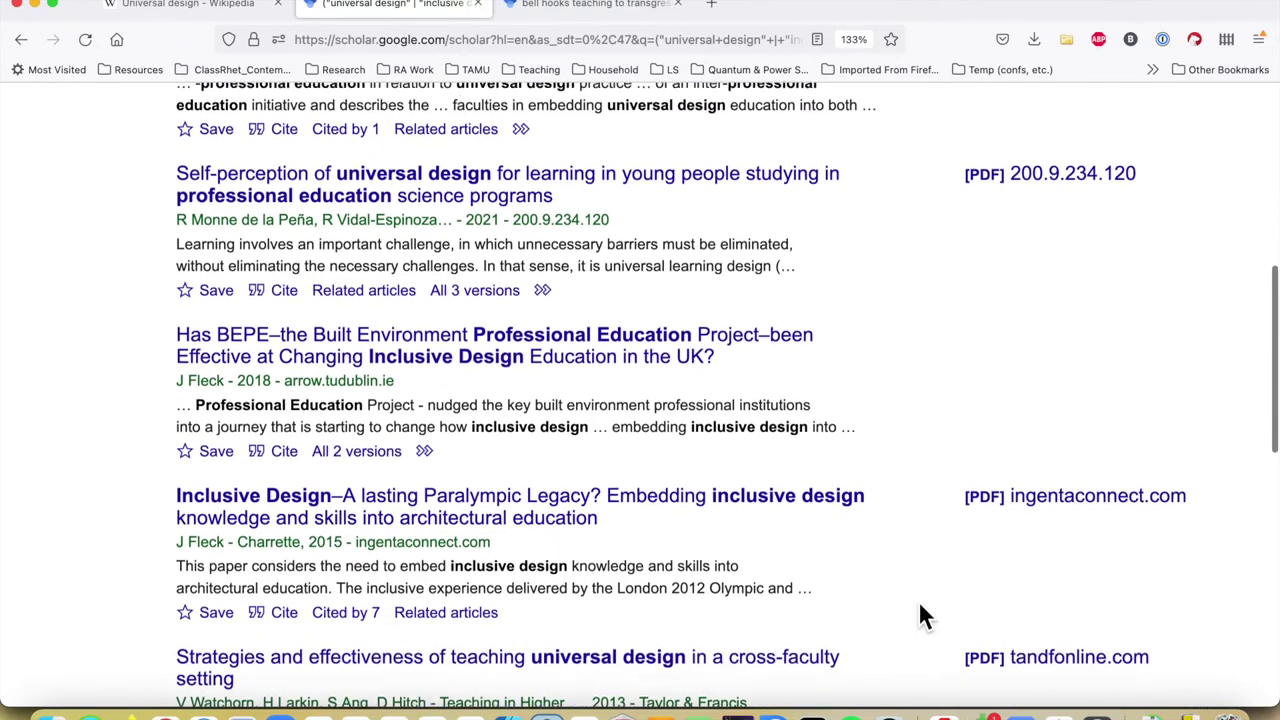
scroll(920, 605, "down", 3)
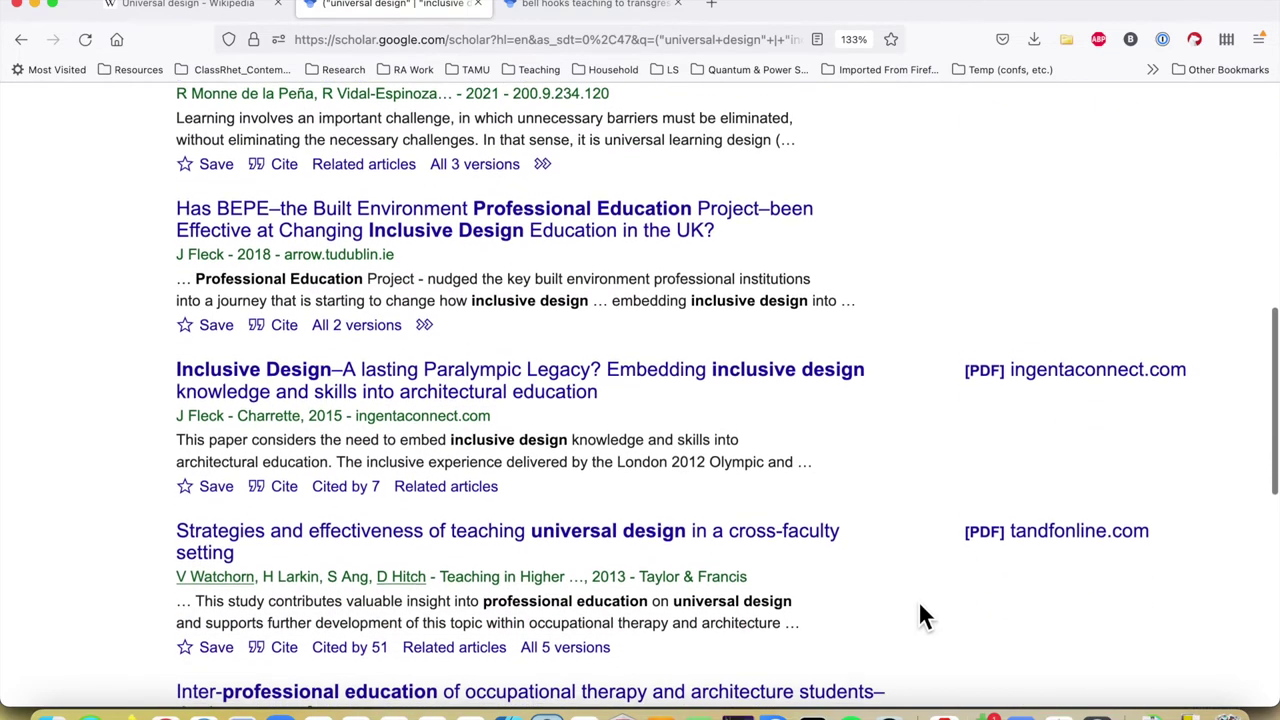
scroll(920, 615, "down", 4)
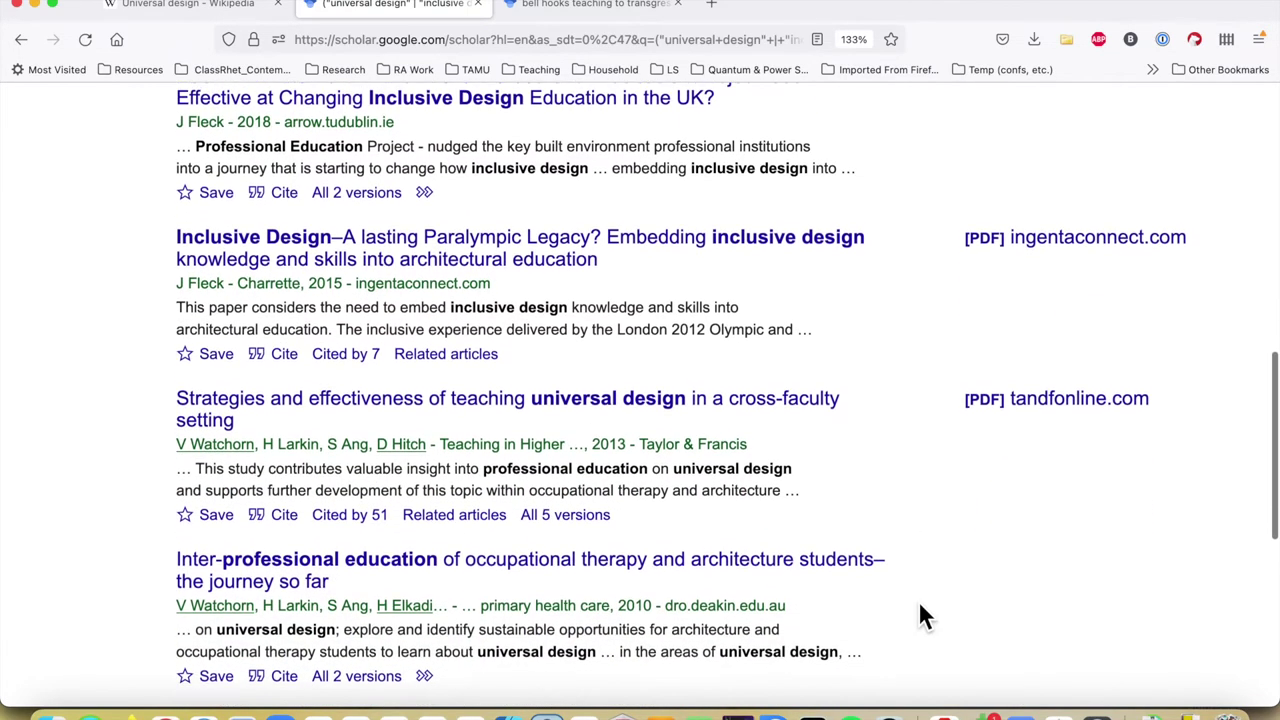
scroll(920, 615, "down", 2)
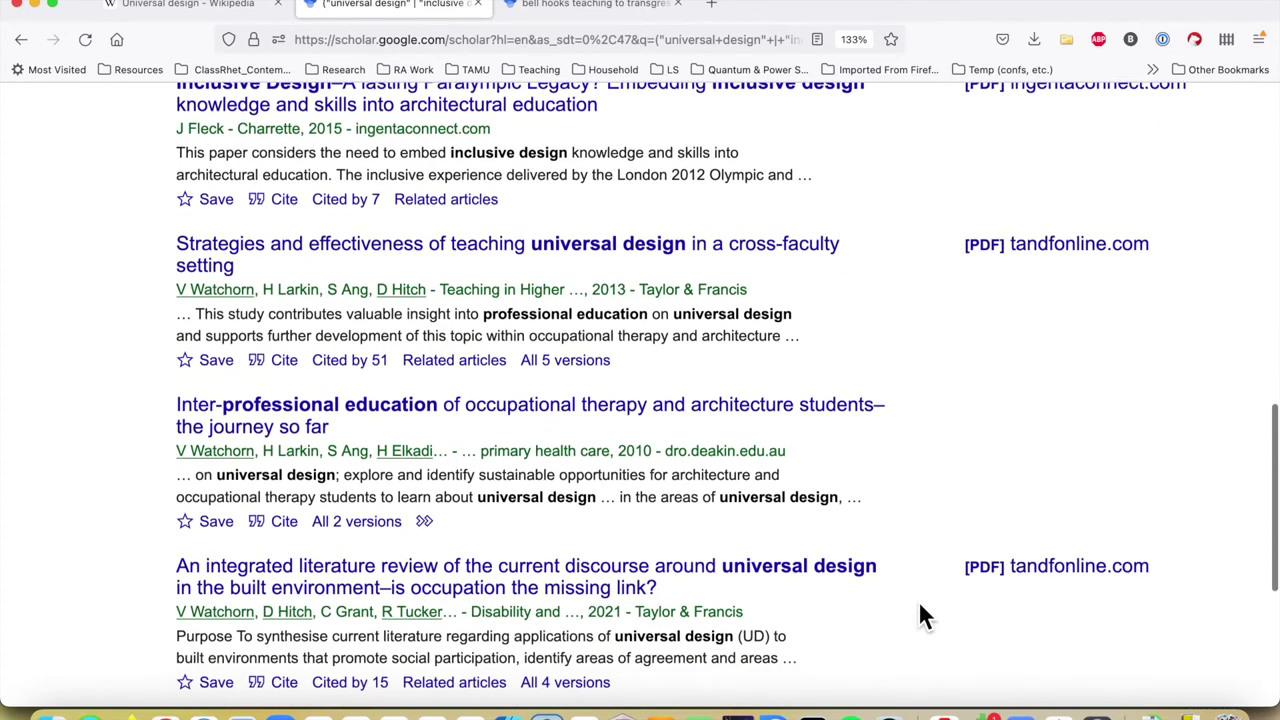
Circle the result "Strategies and effectiveness of teaching universal design", its citation link and its versions link with the brush, then clear the marks.
key("ctrl+shift+b")
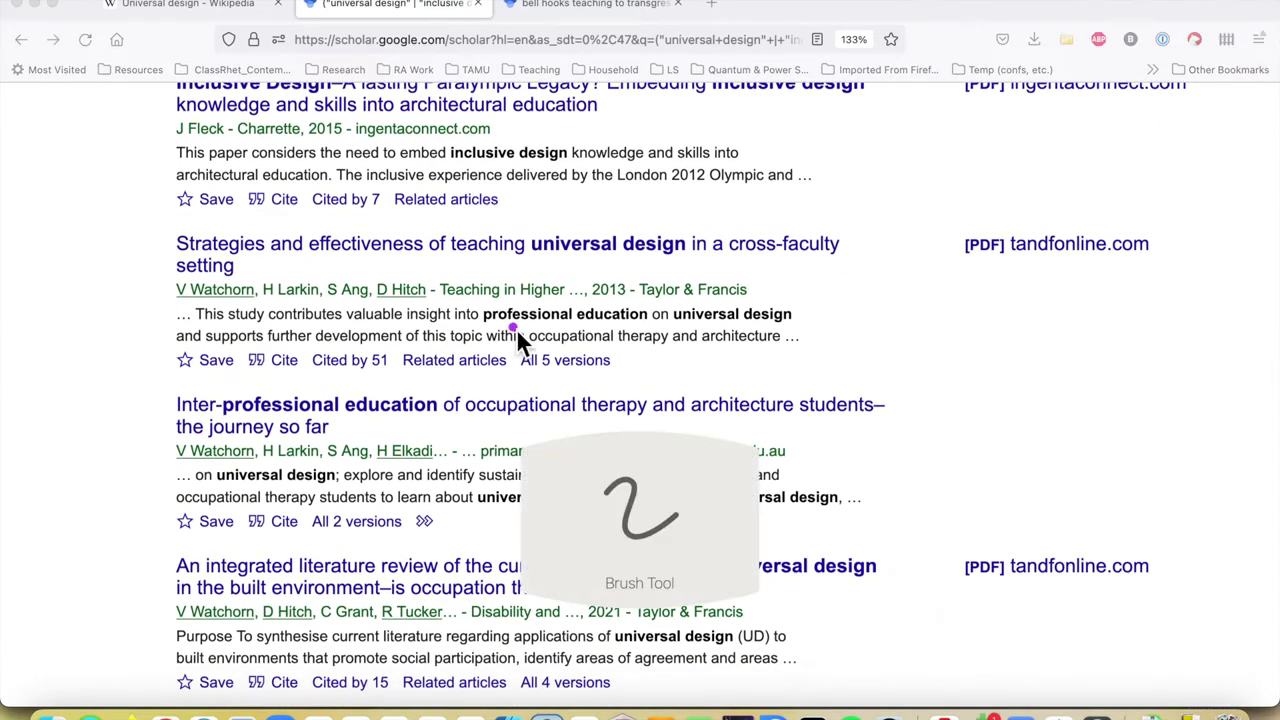
mouse_move(190, 220)
left_mouse_down()
mouse_move(120, 279)
mouse_move(387, 392)
mouse_move(847, 360)
mouse_move(857, 240)
mouse_move(428, 242)
mouse_move(219, 196)
left_mouse_up()
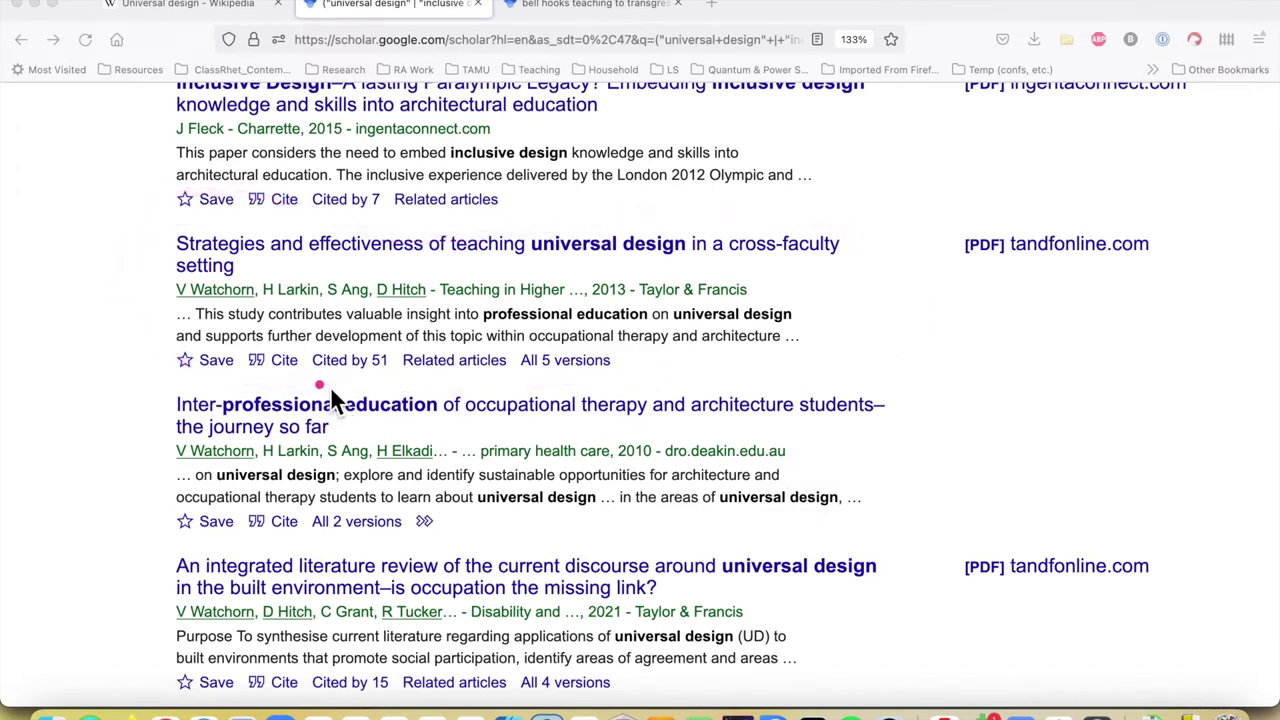
mouse_move(407, 354)
left_mouse_down()
mouse_move(306, 356)
mouse_move(329, 389)
left_mouse_up()
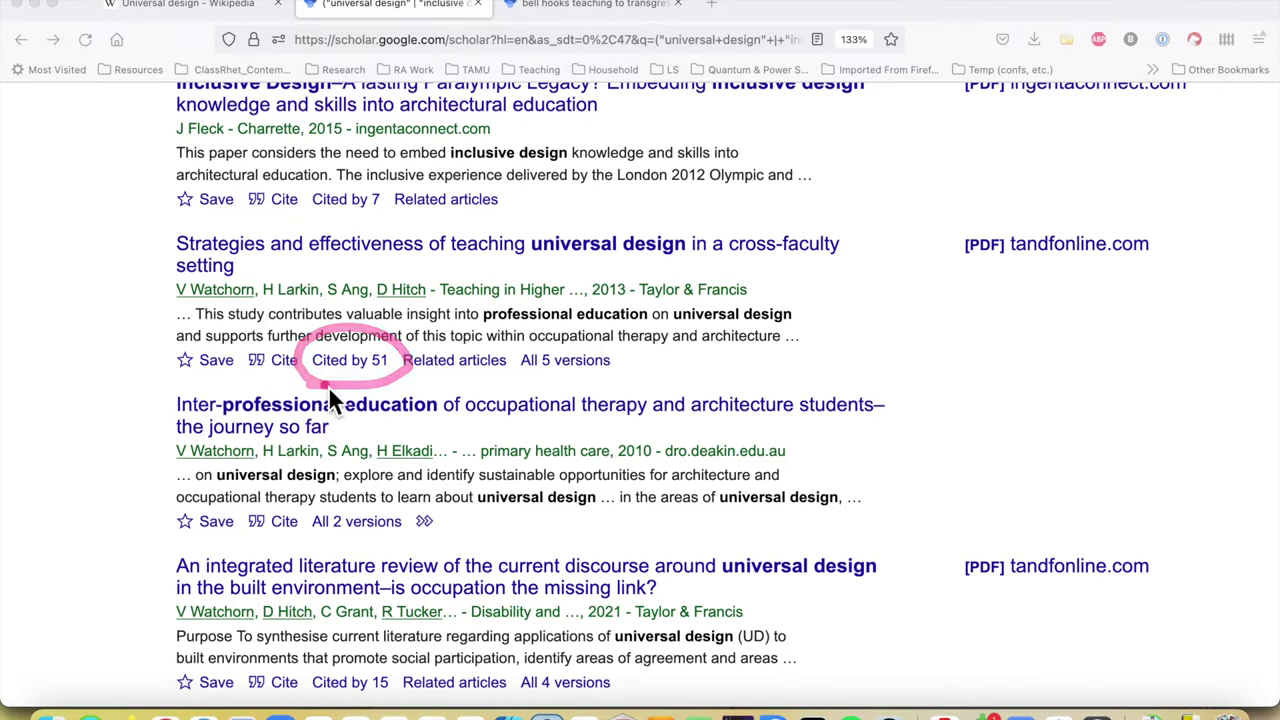
left_click_drag(643, 352, 501, 357)
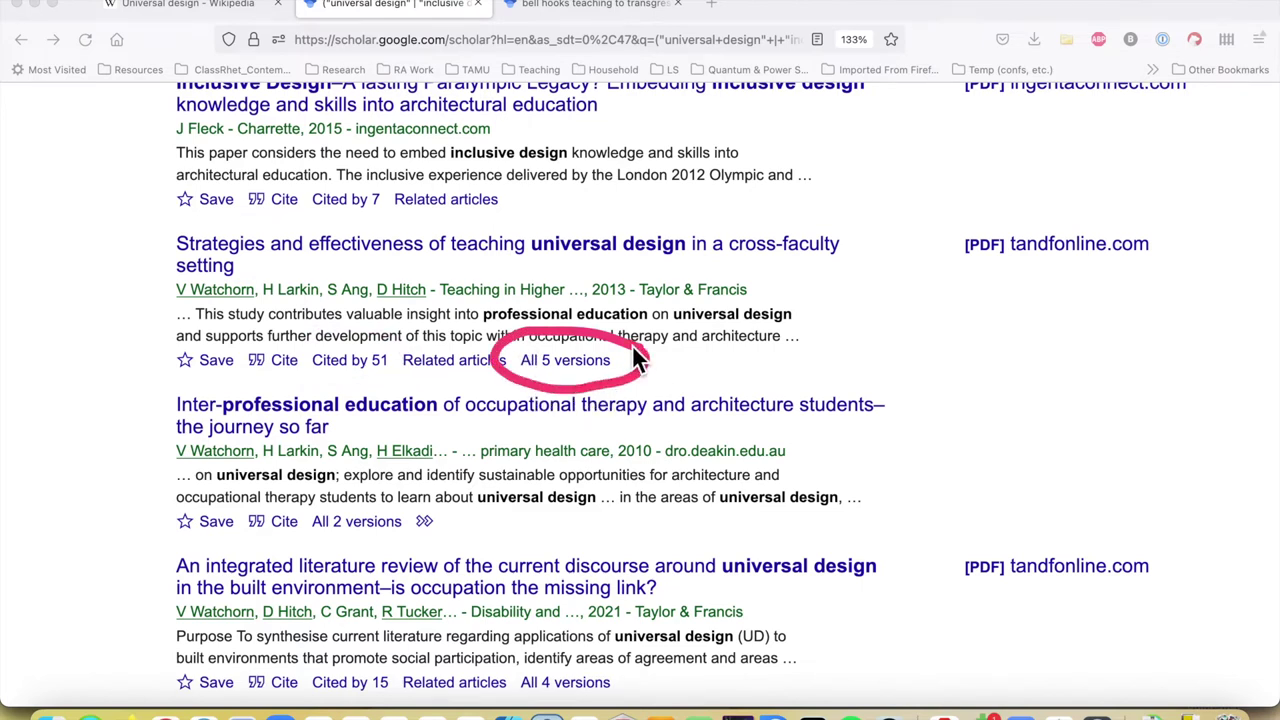
left_click(794, 392)
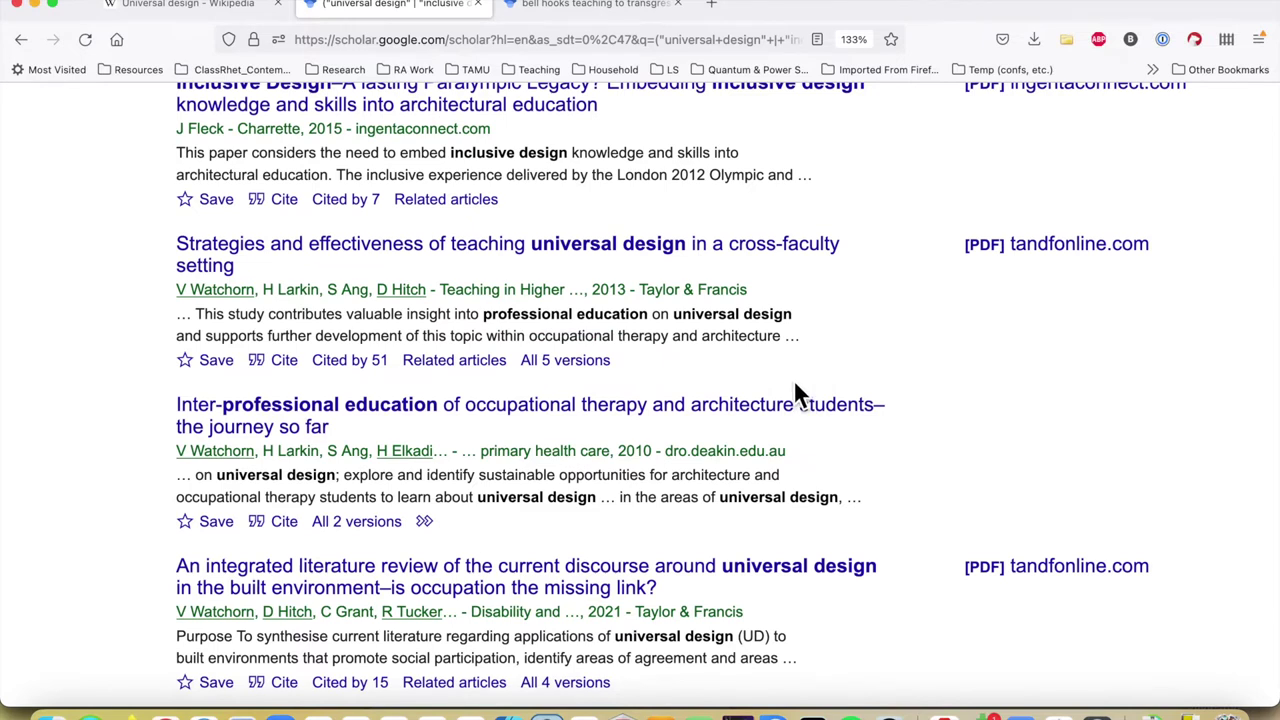
Open the article "Strategies and effectiveness of teaching universal design in a cross-faculty setting" and circle its publication details and Download citation link.
left_click(660, 262)
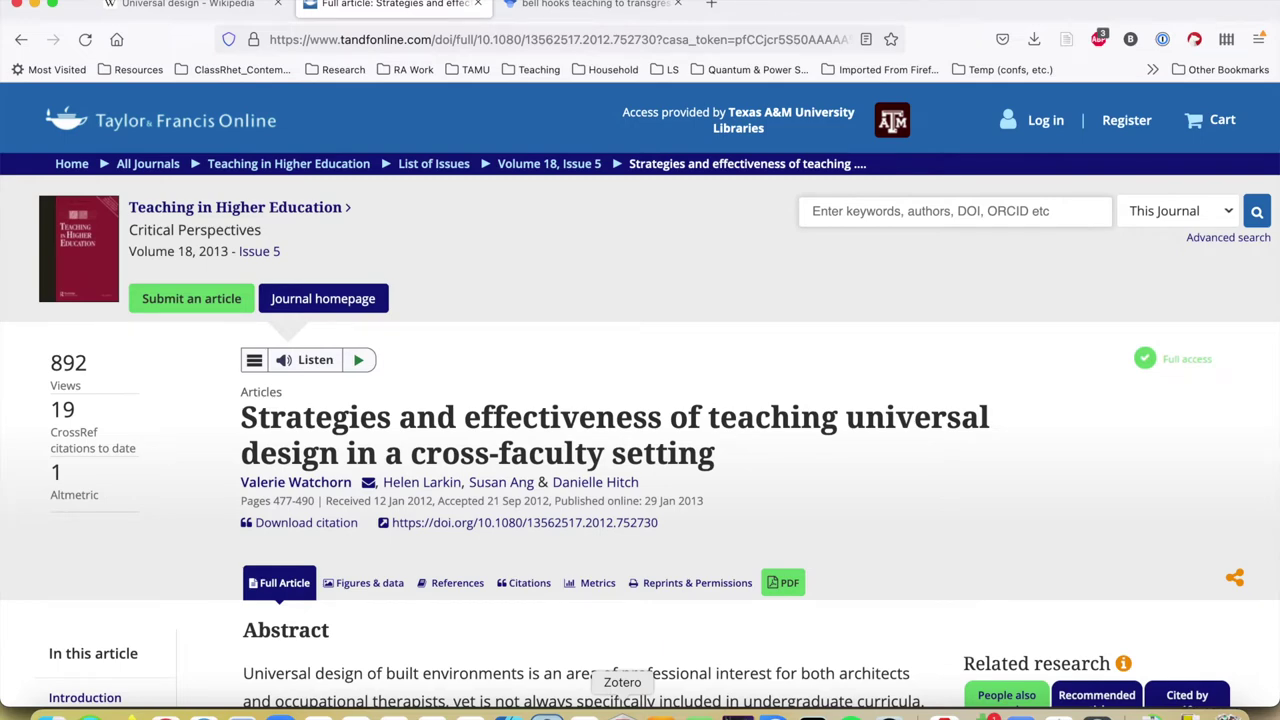
scroll(649, 535, "down", 5)
mouse_move(375, 195)
left_mouse_down()
mouse_move(204, 252)
mouse_move(311, 293)
mouse_move(450, 290)
mouse_move(757, 250)
mouse_move(485, 206)
left_mouse_up()
left_click_drag(386, 201, 370, 201)
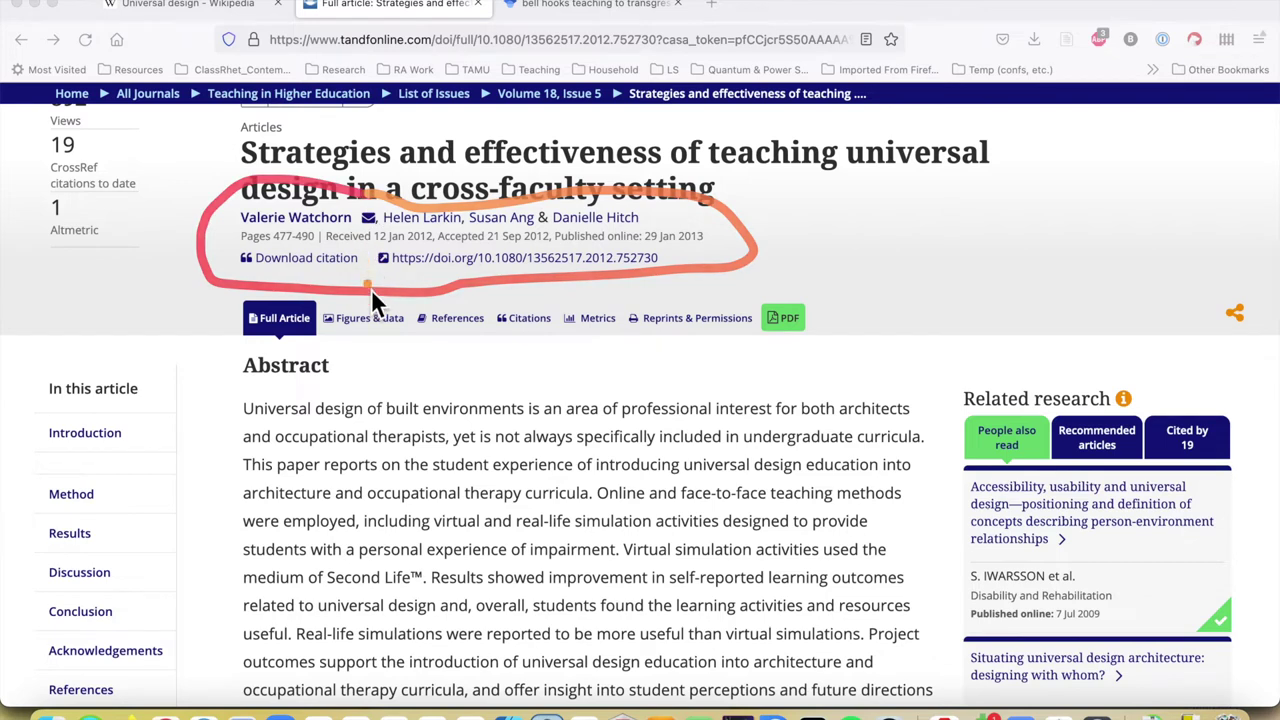
mouse_move(288, 236)
left_mouse_down()
mouse_move(233, 270)
mouse_move(351, 281)
left_mouse_up()
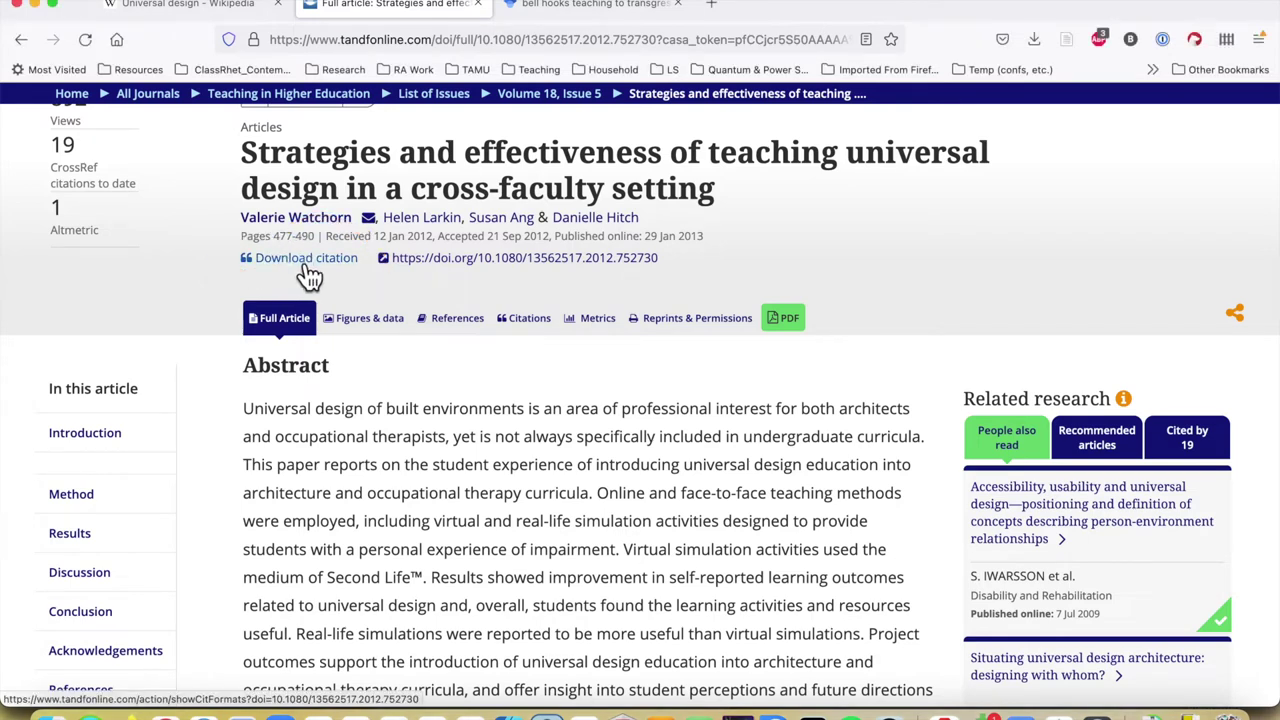
Download the article's citation with abstract in RIS format and import tandf_cthe2018_477.ris into the reference manager's My Library.
left_click(306, 262)
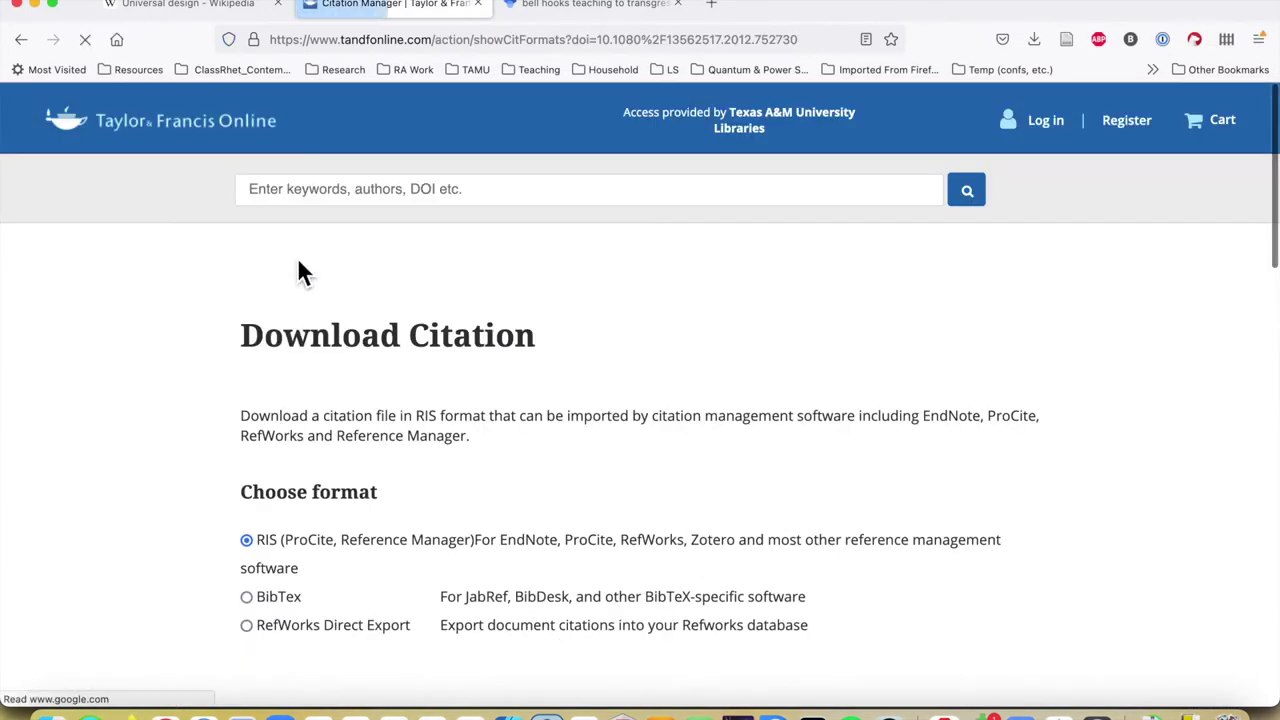
scroll(346, 466, "down", 3)
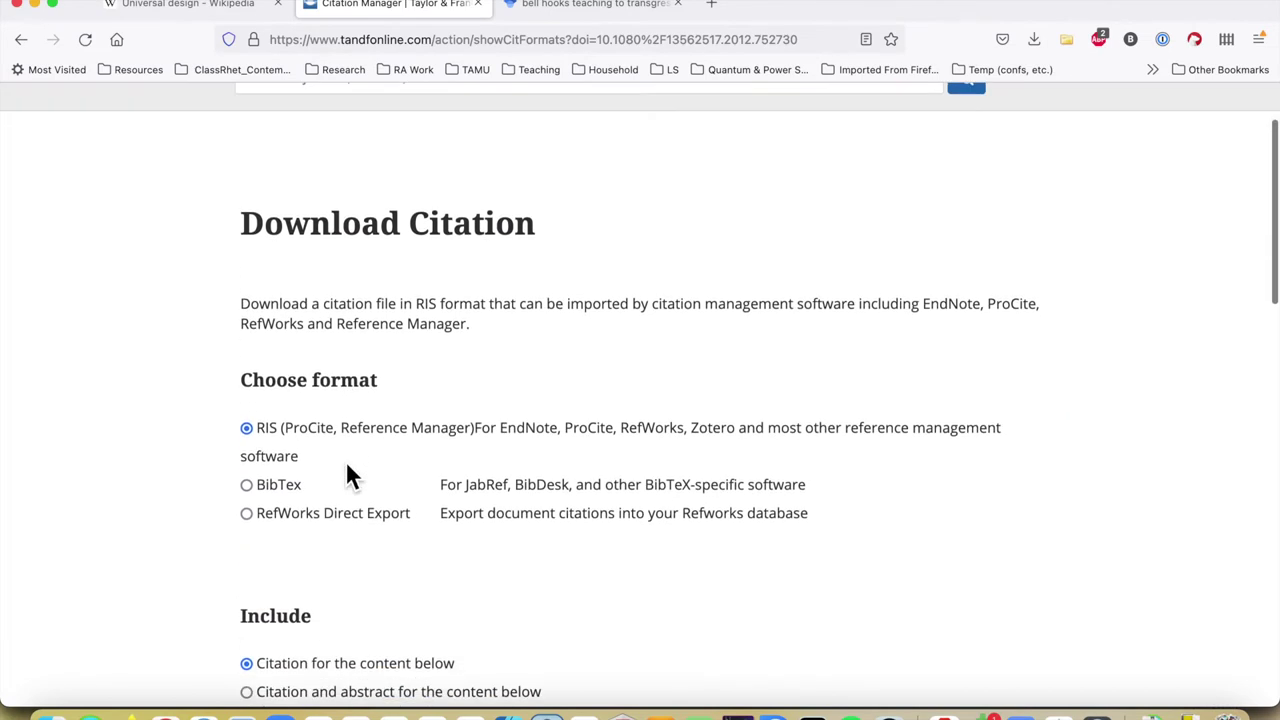
scroll(346, 466, "down", 3)
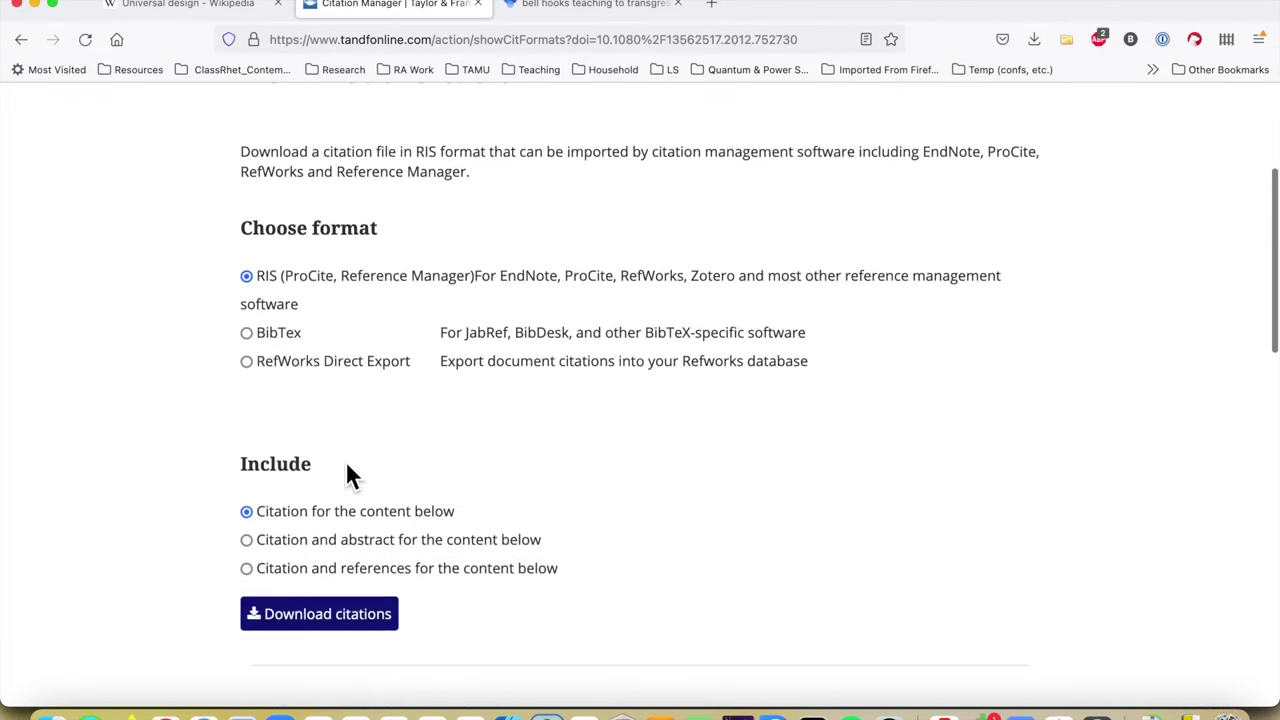
left_click(300, 603)
left_click(249, 536)
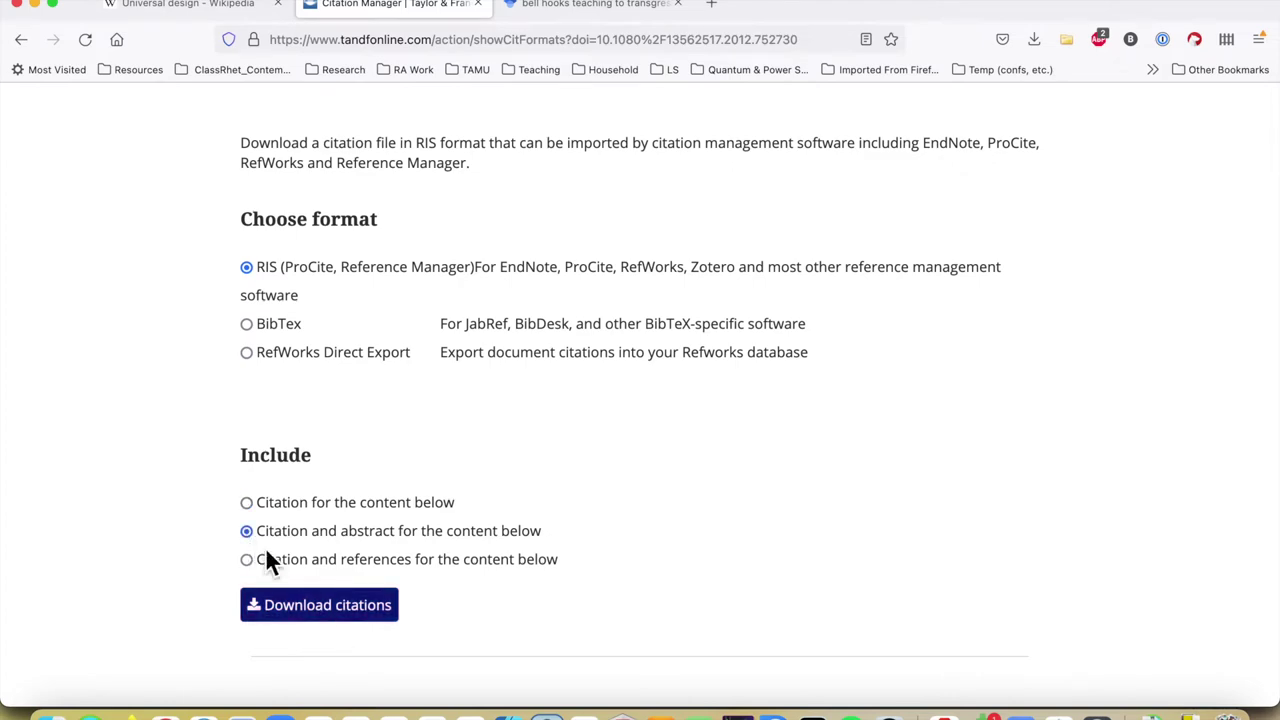
left_click(366, 612)
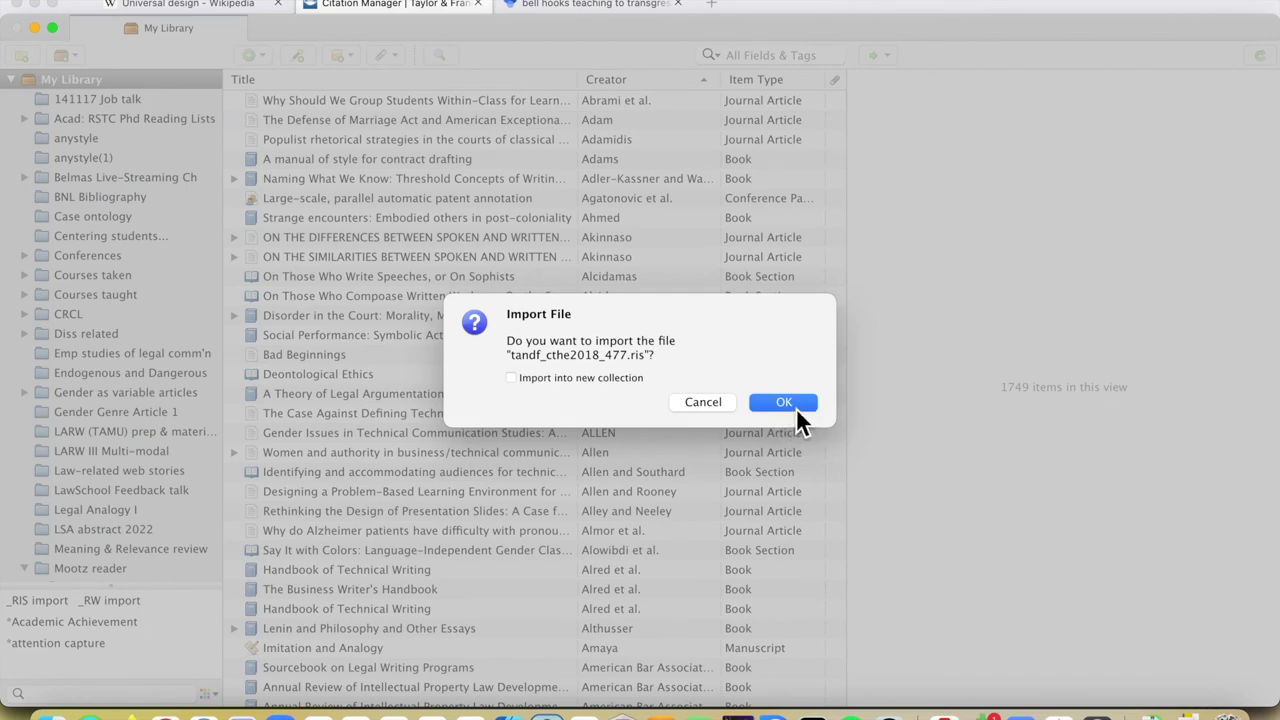
left_click(796, 407)
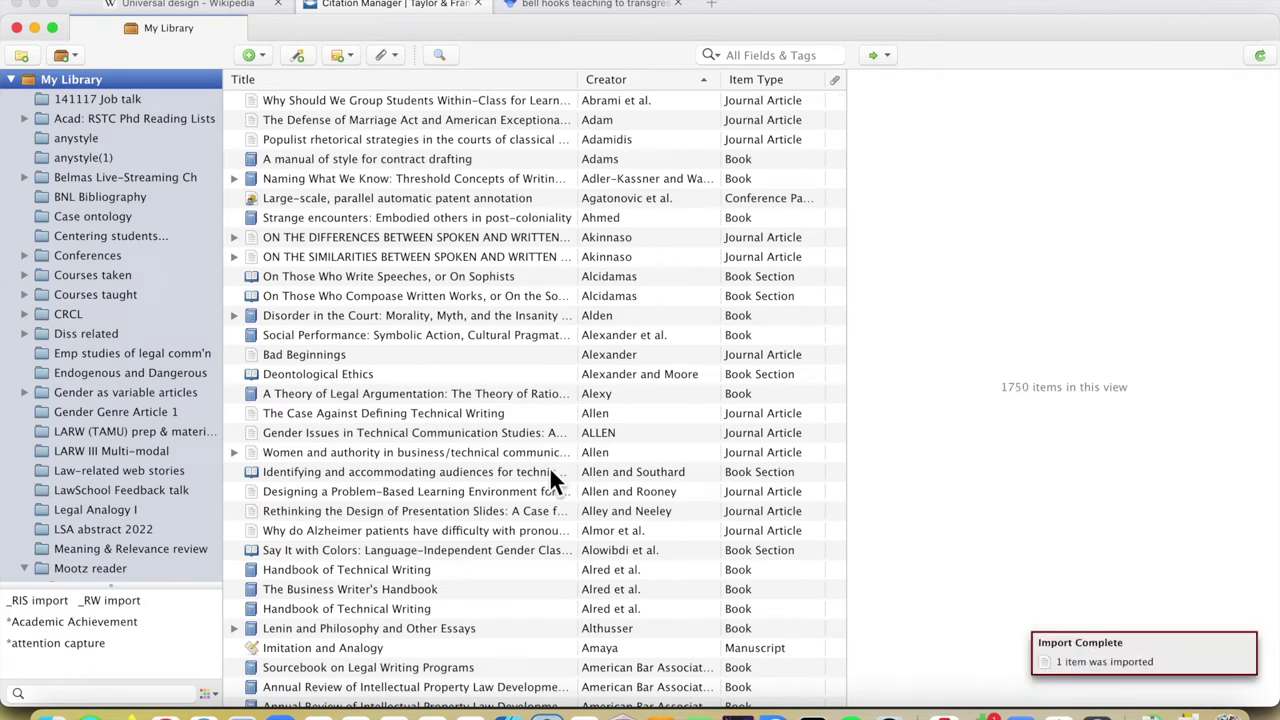
Search the library for "watch" and open the record of "Strategies and effectiveness of teaching universal design" to examine its imported fields.
scroll(711, 464, "down", 15)
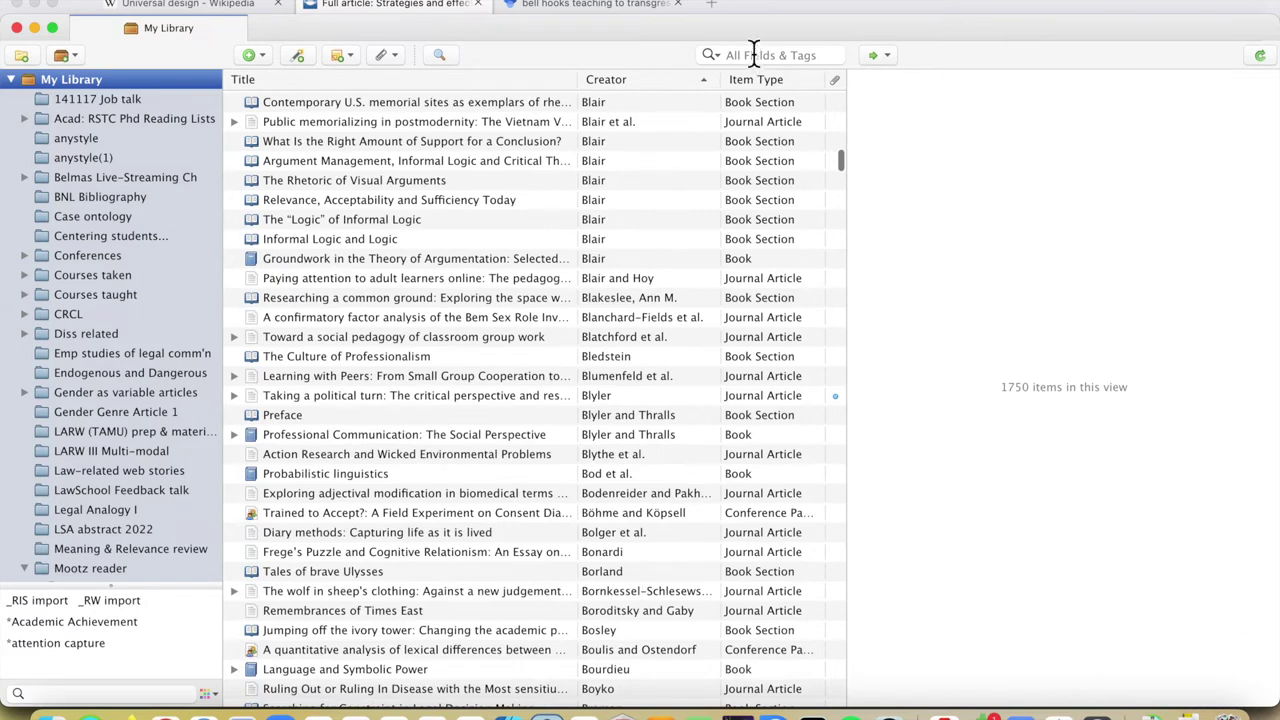
left_click(752, 56)
type("watch")
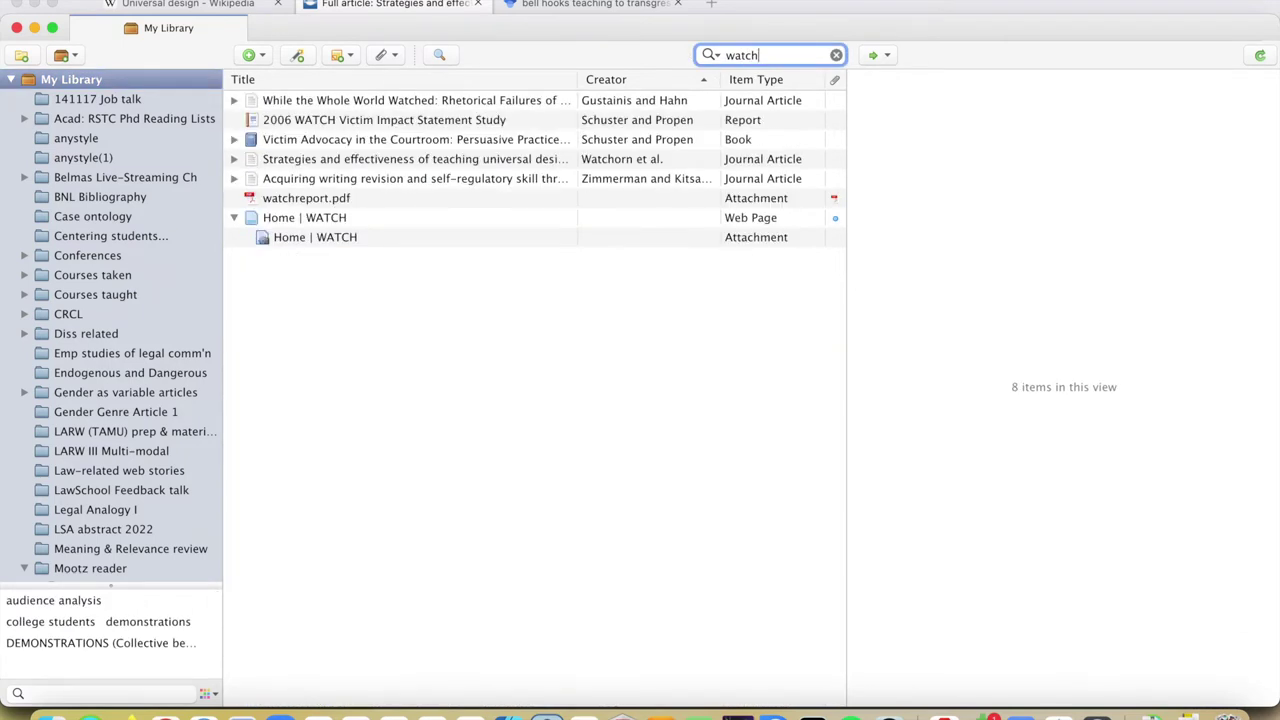
left_click(466, 159)
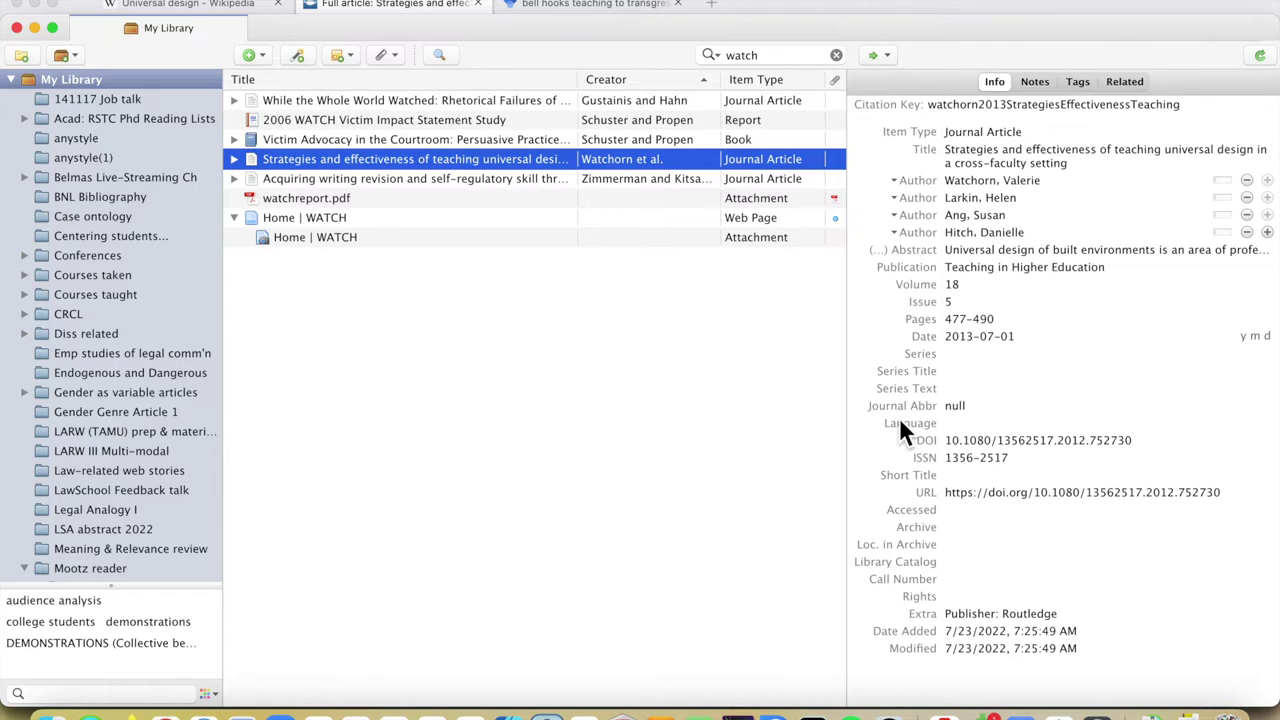
Switch back to the article page in the browser and circle its abstract with the brush.
key("super+Tab")
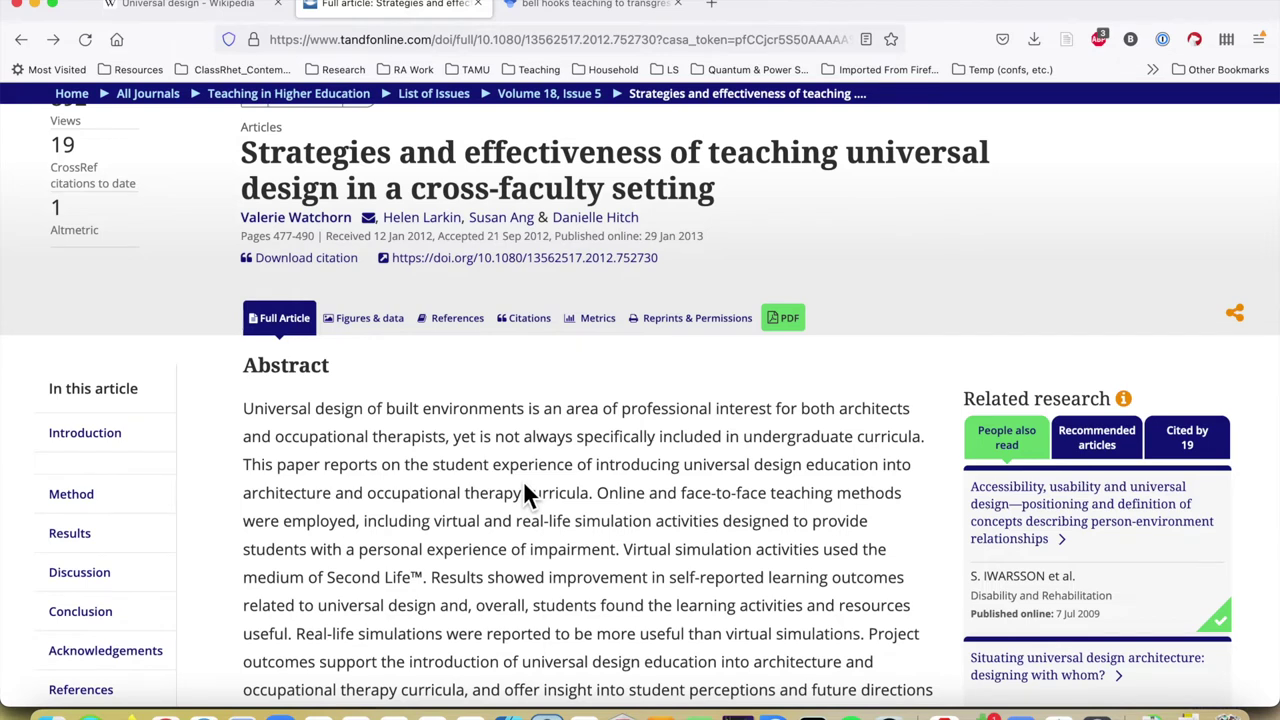
scroll(524, 484, "down", 3)
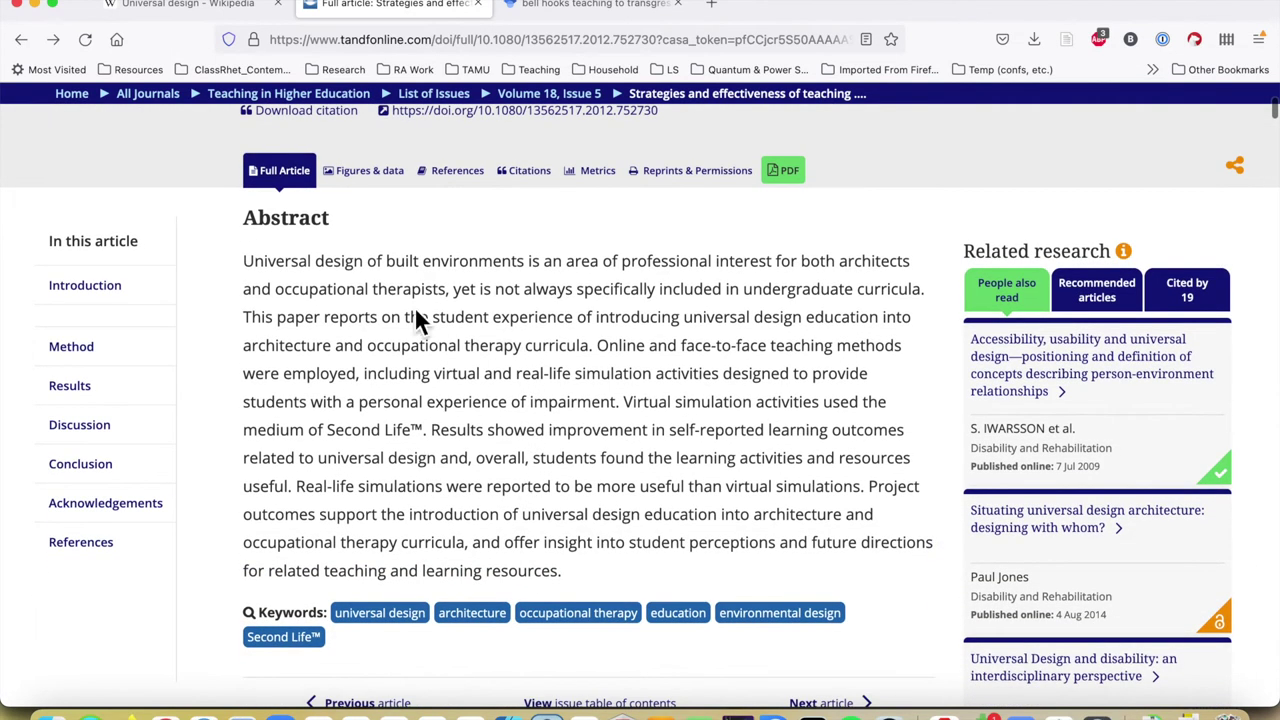
key("b")
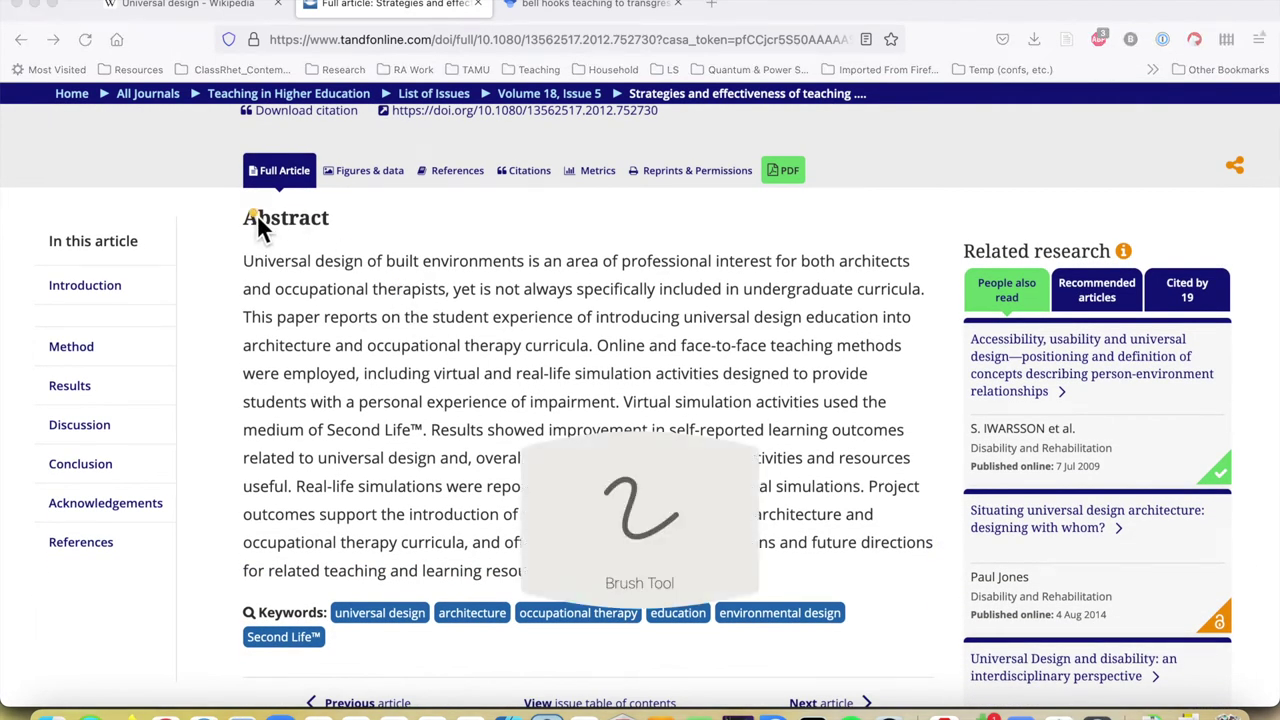
mouse_move(245, 198)
left_mouse_down()
mouse_move(272, 592)
mouse_move(618, 612)
left_mouse_up()
mouse_move(732, 578)
left_mouse_down()
mouse_move(886, 334)
mouse_move(617, 232)
mouse_move(233, 208)
left_mouse_up()
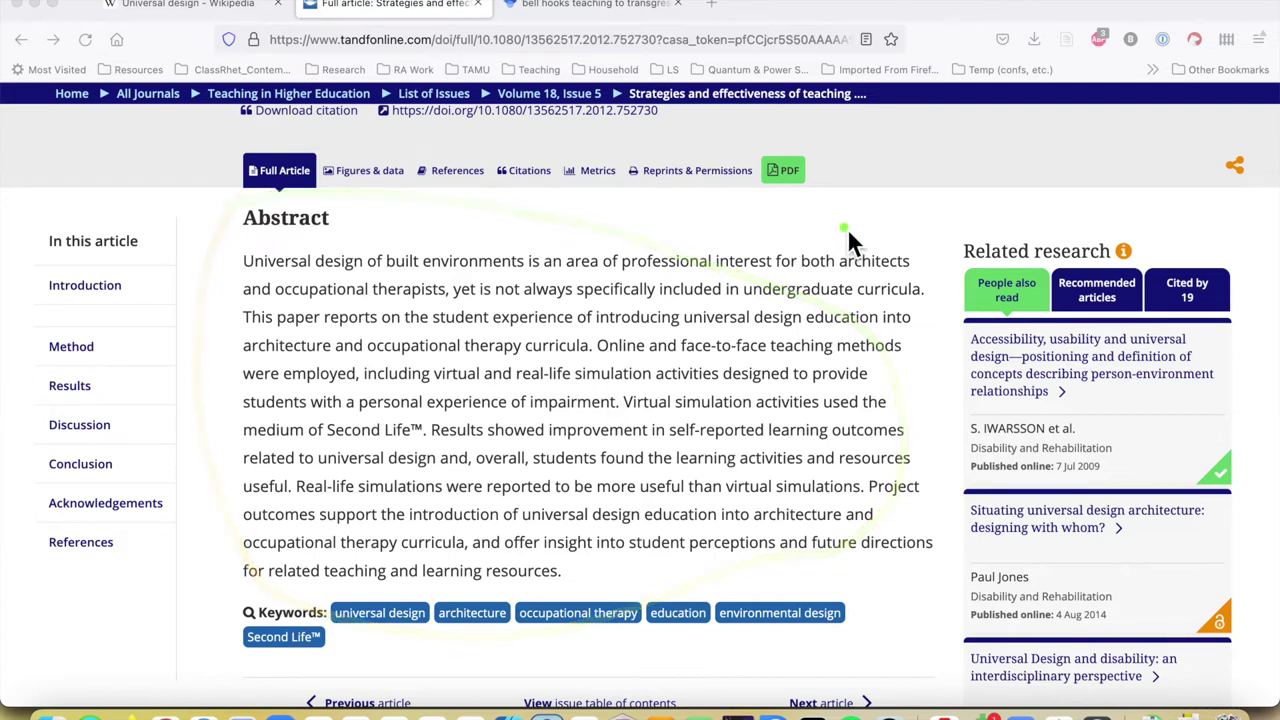
Download the article's PDF and dismiss the list of downloads.
scroll(847, 232, "up", 4)
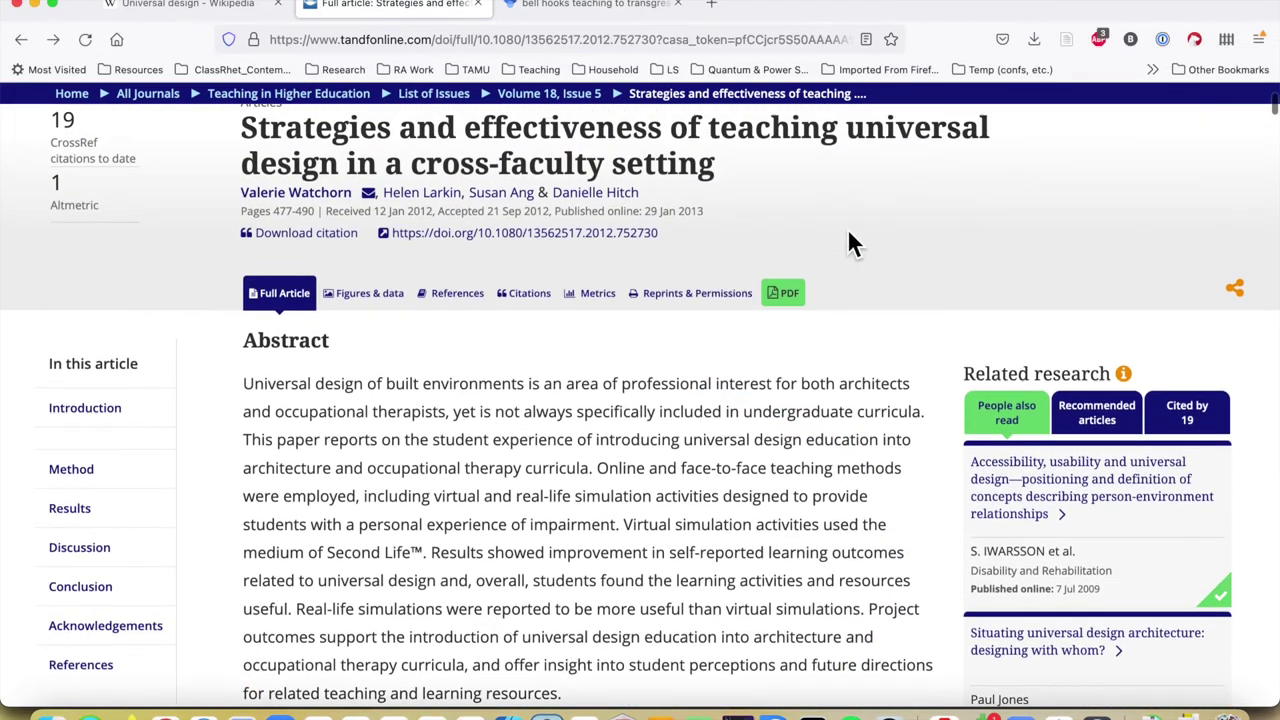
left_click(787, 364)
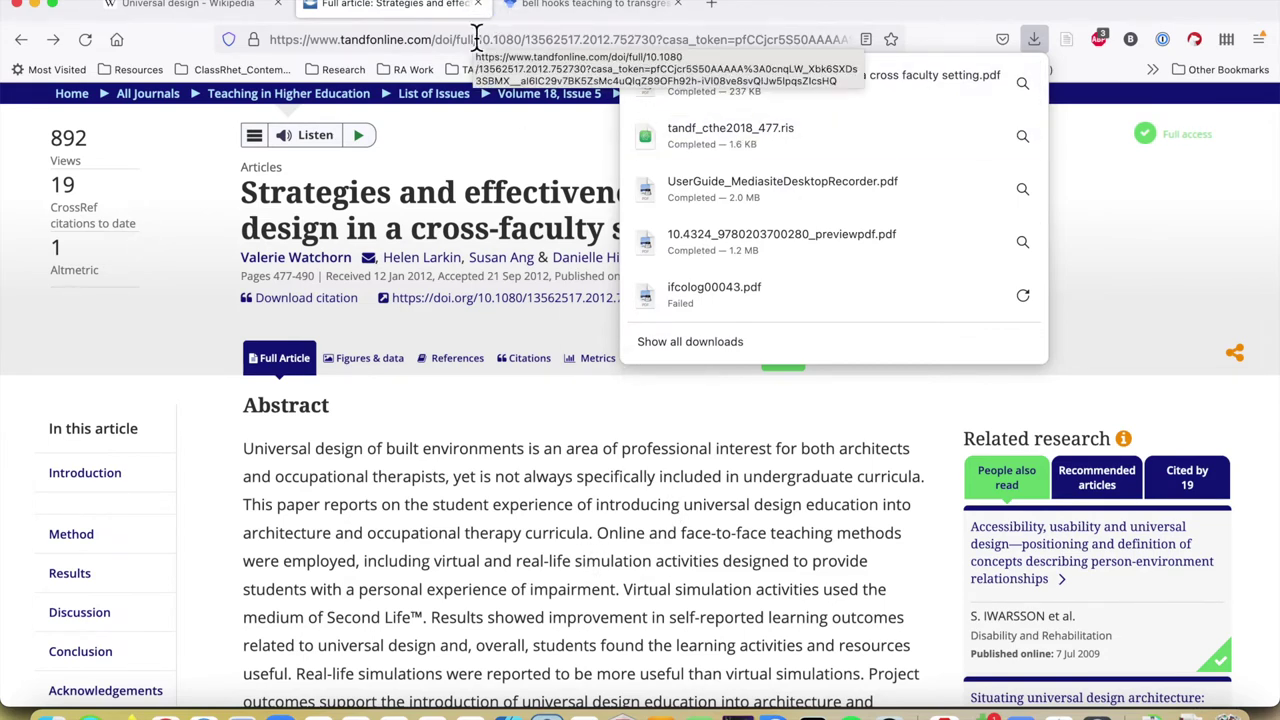
left_click(381, 10)
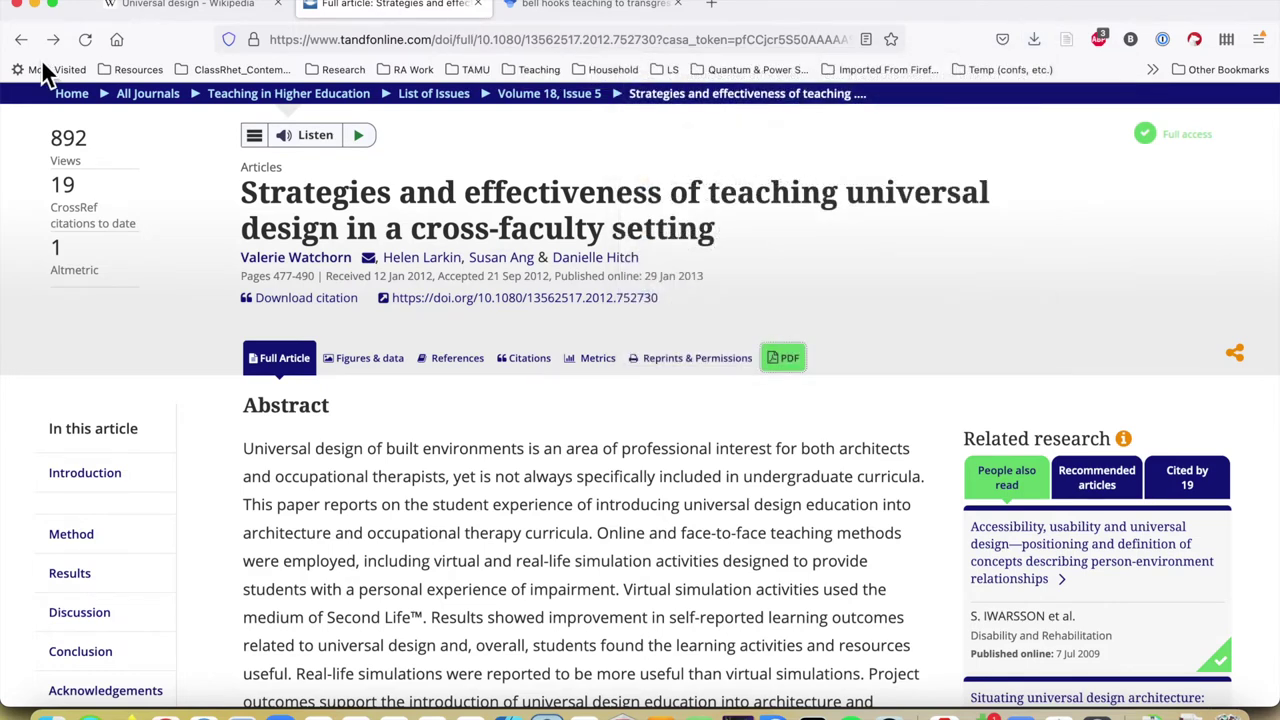
Return to the Google Scholar results and circle the versions link of the "Strategies and effectiveness of teaching universal design" result.
left_click(21, 40)
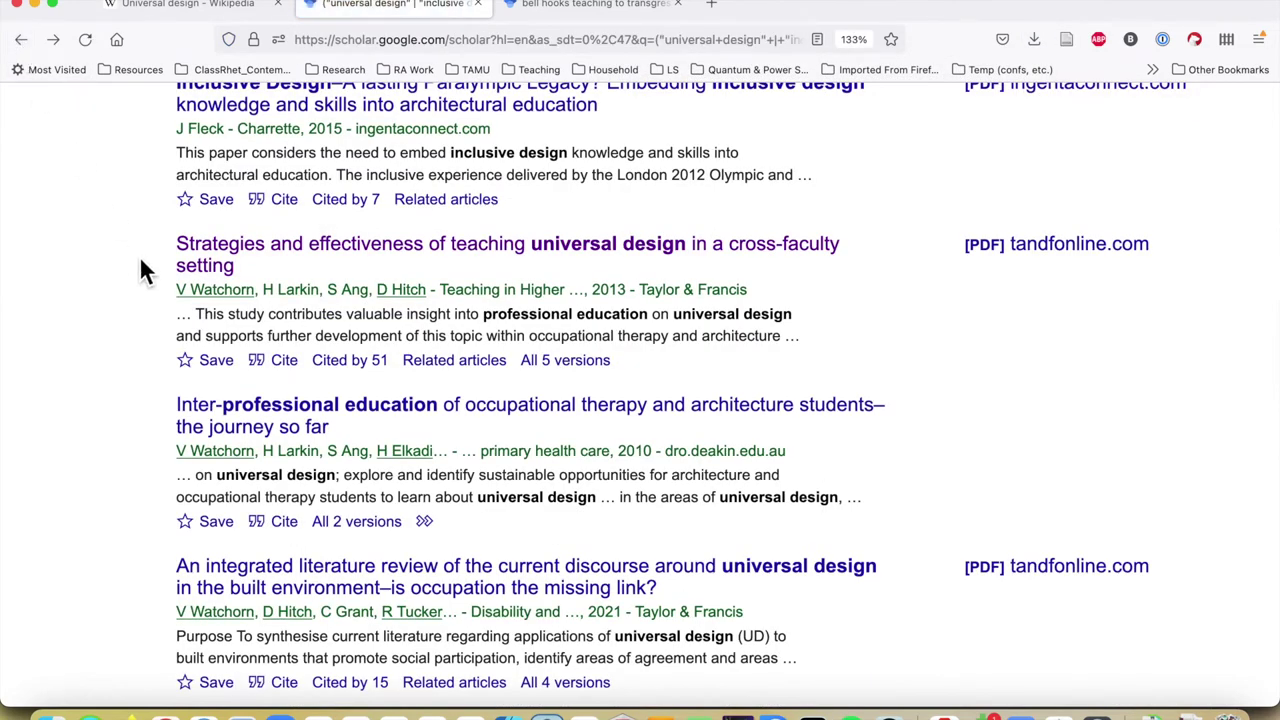
scroll(141, 260, "up", 1)
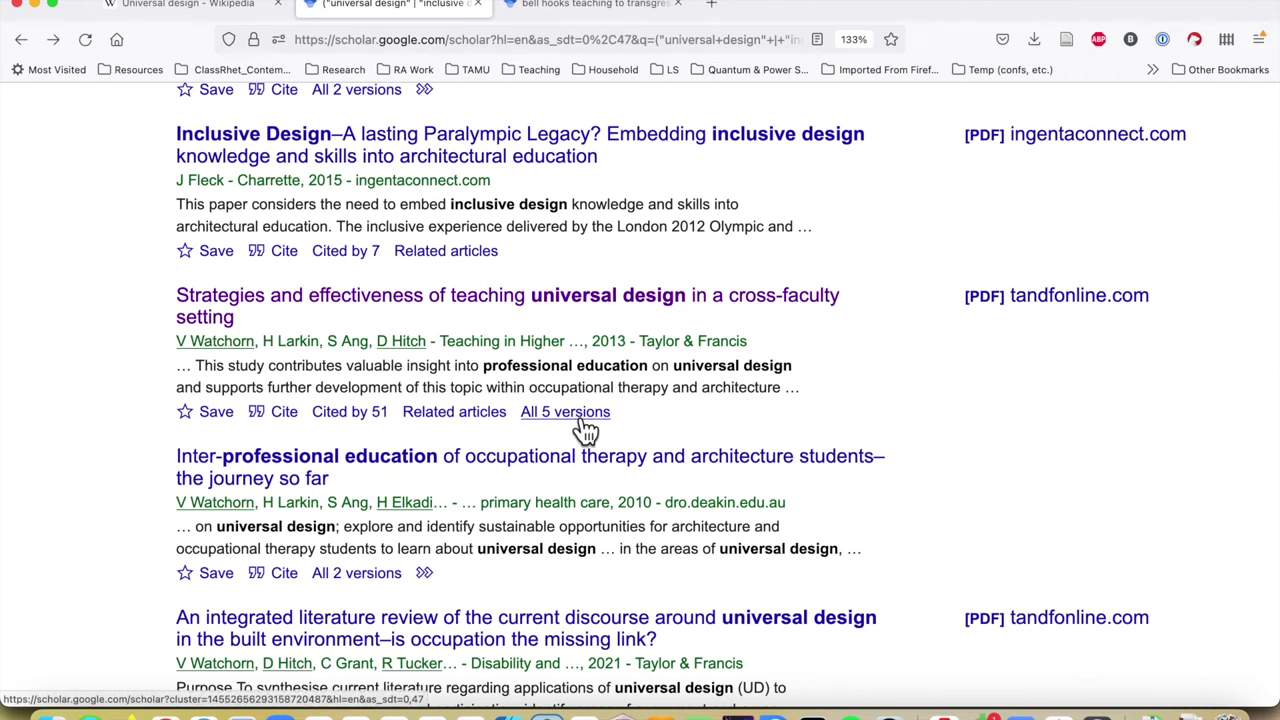
key("b")
mouse_move(569, 393)
left_mouse_down()
mouse_move(487, 396)
mouse_move(702, 436)
mouse_move(572, 390)
left_mouse_up()
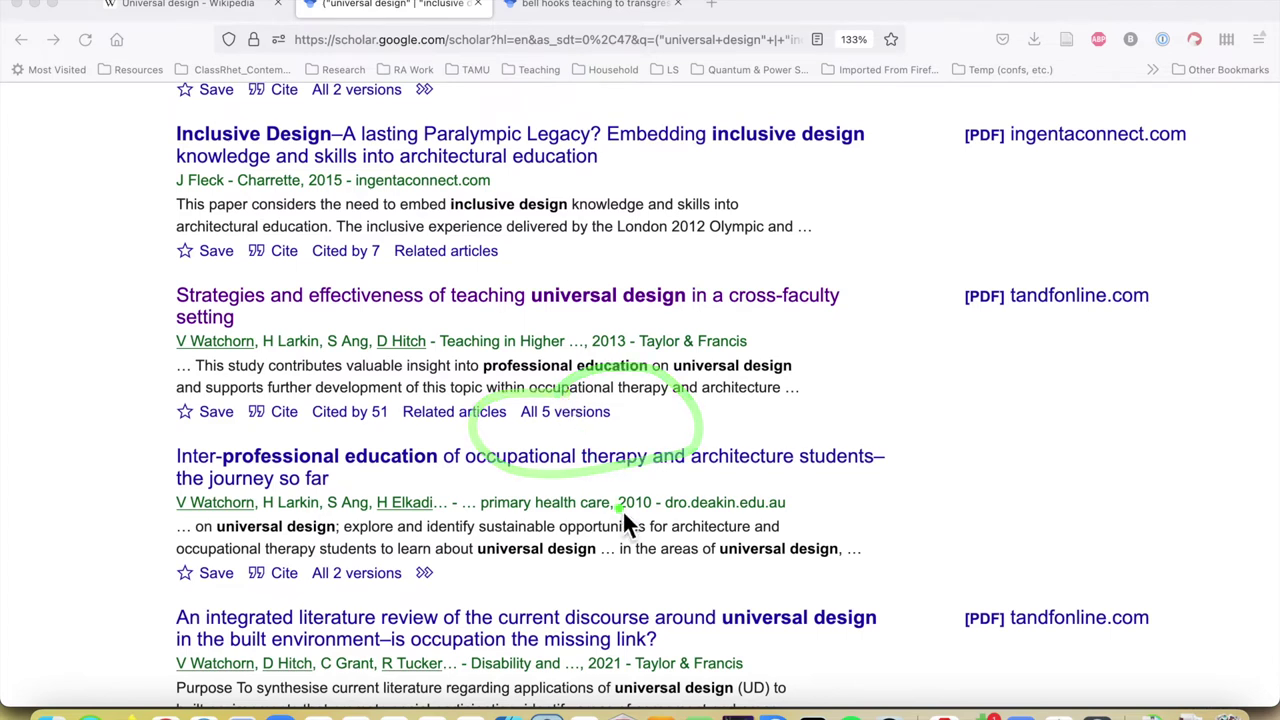
Look through all versions of the circled result, go back to the search results and review the entries above it.
left_click(578, 420)
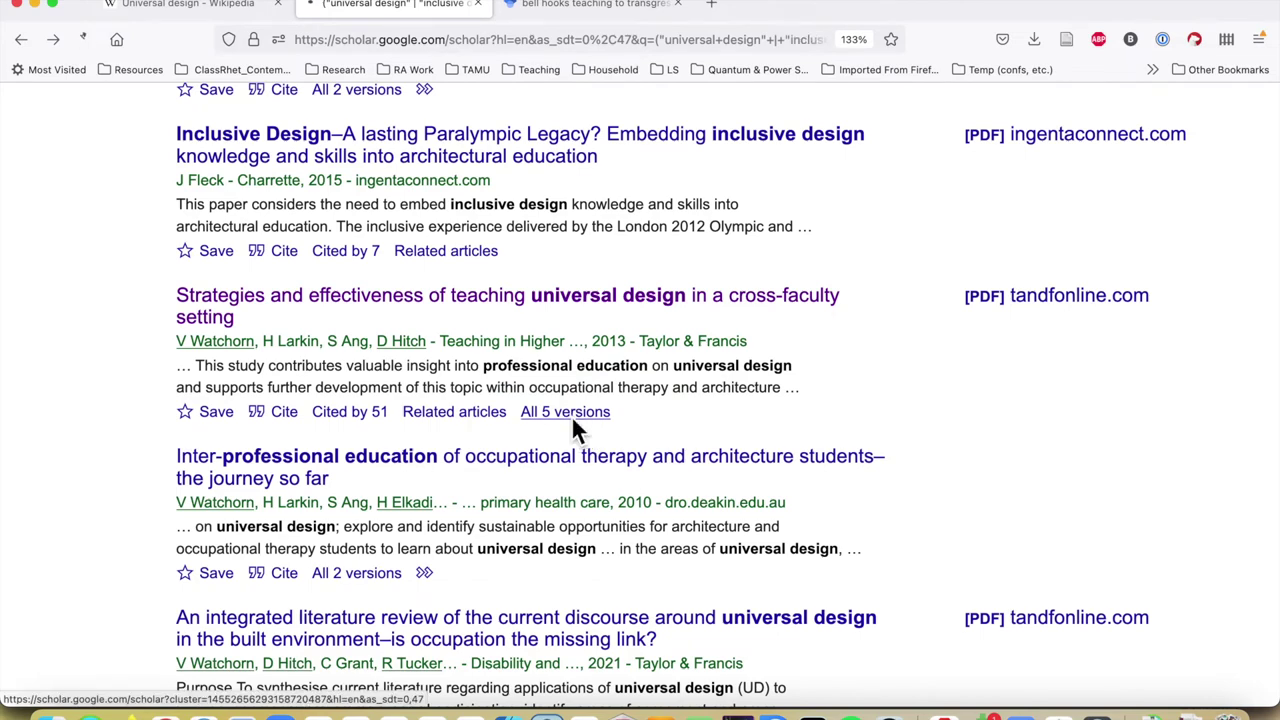
scroll(573, 420, "down", 2)
scroll(571, 415, "down", 3)
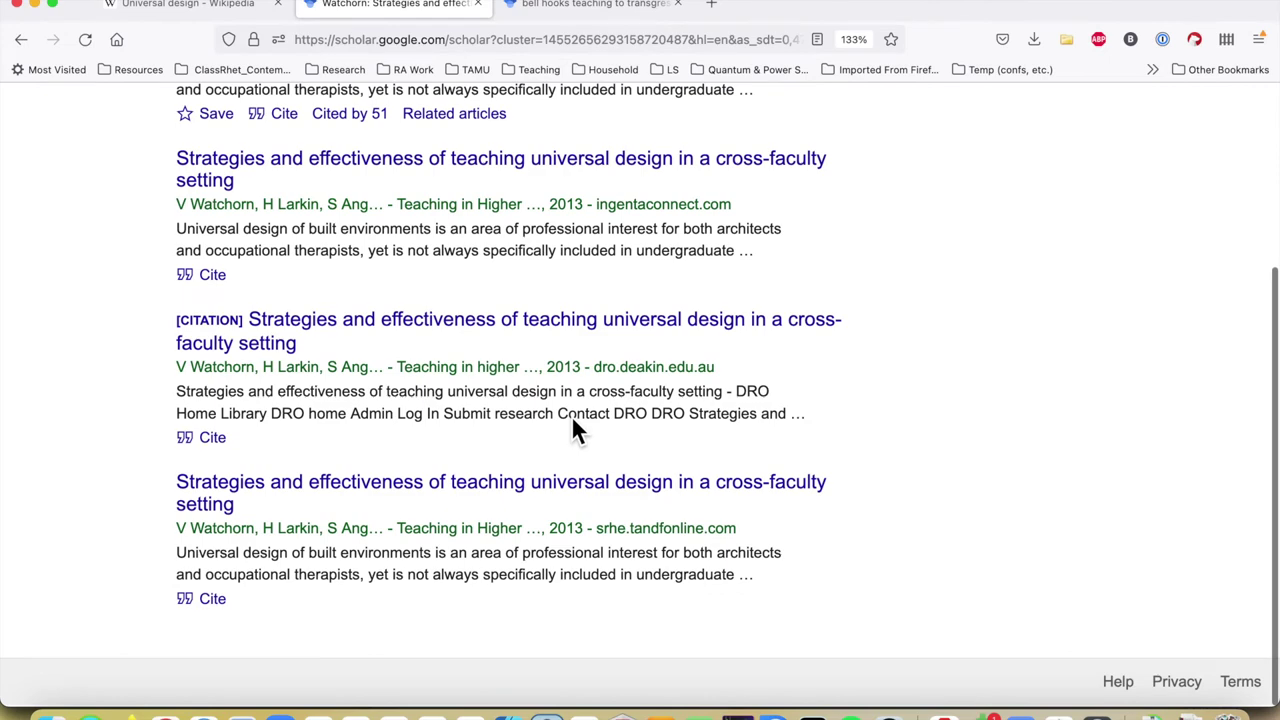
scroll(571, 418, "up", 3)
scroll(571, 415, "up", 2)
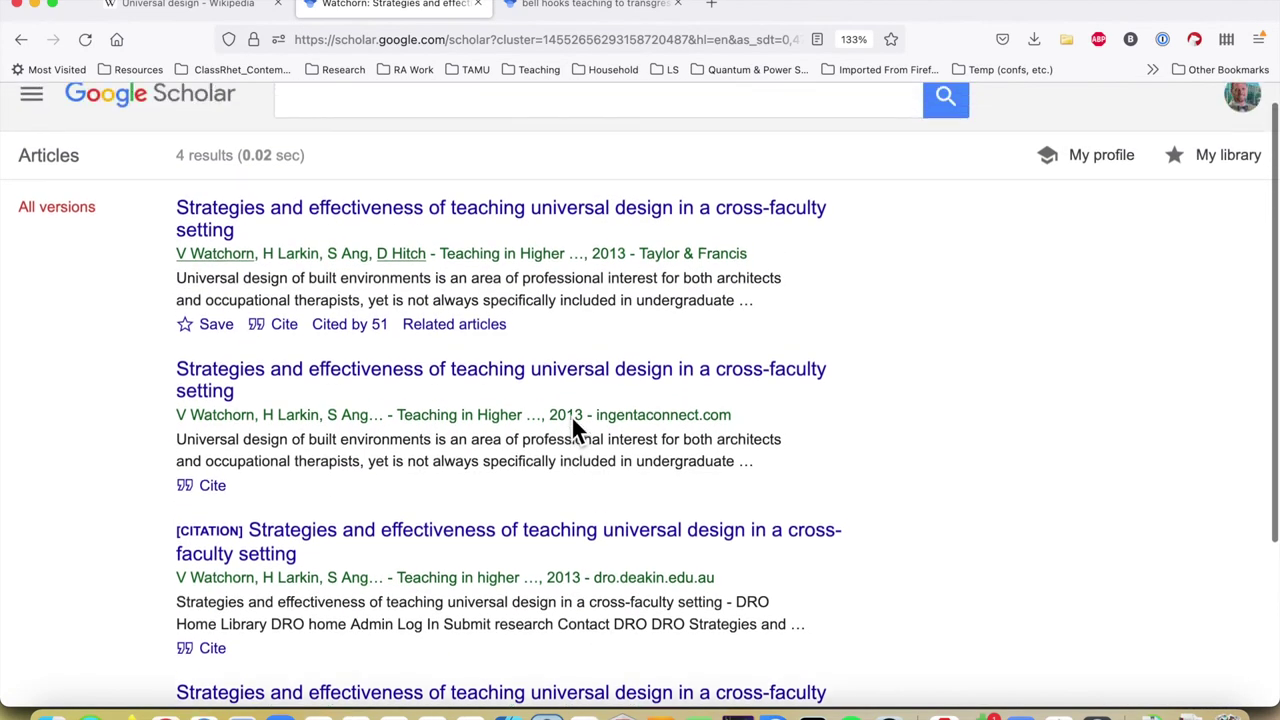
left_click(21, 40)
scroll(370, 265, "up", 2)
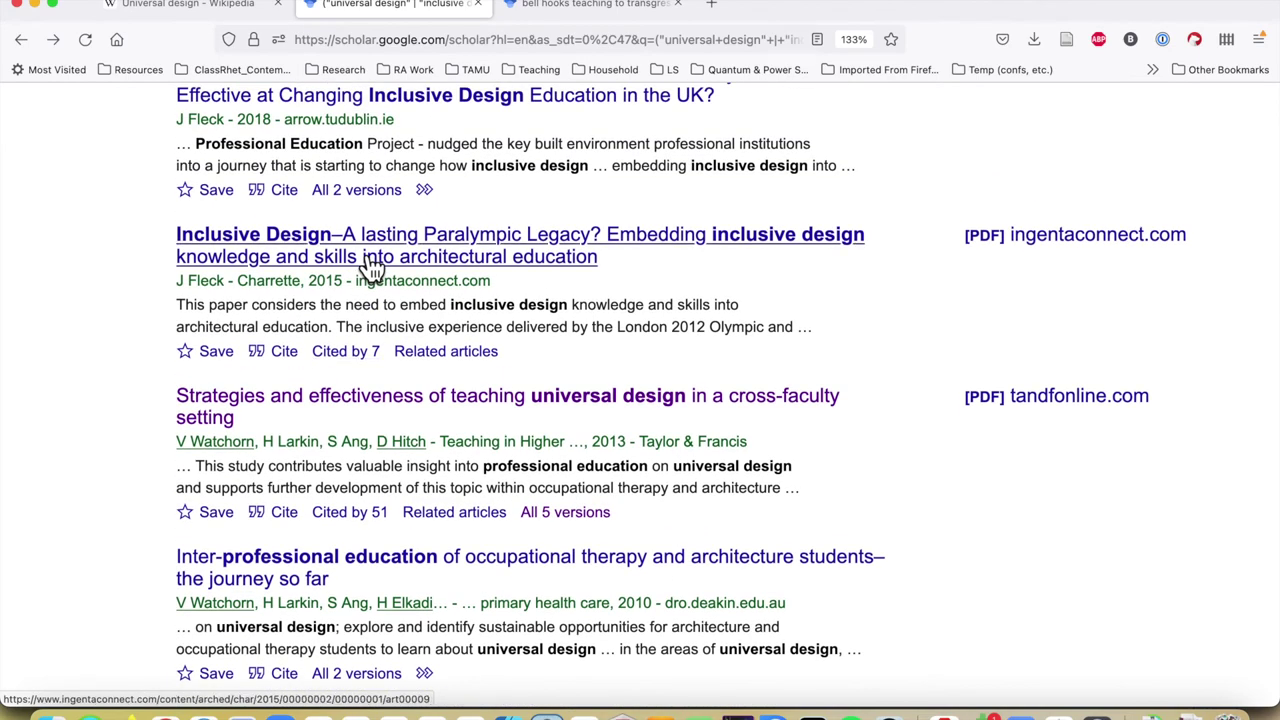
scroll(370, 265, "up", 8)
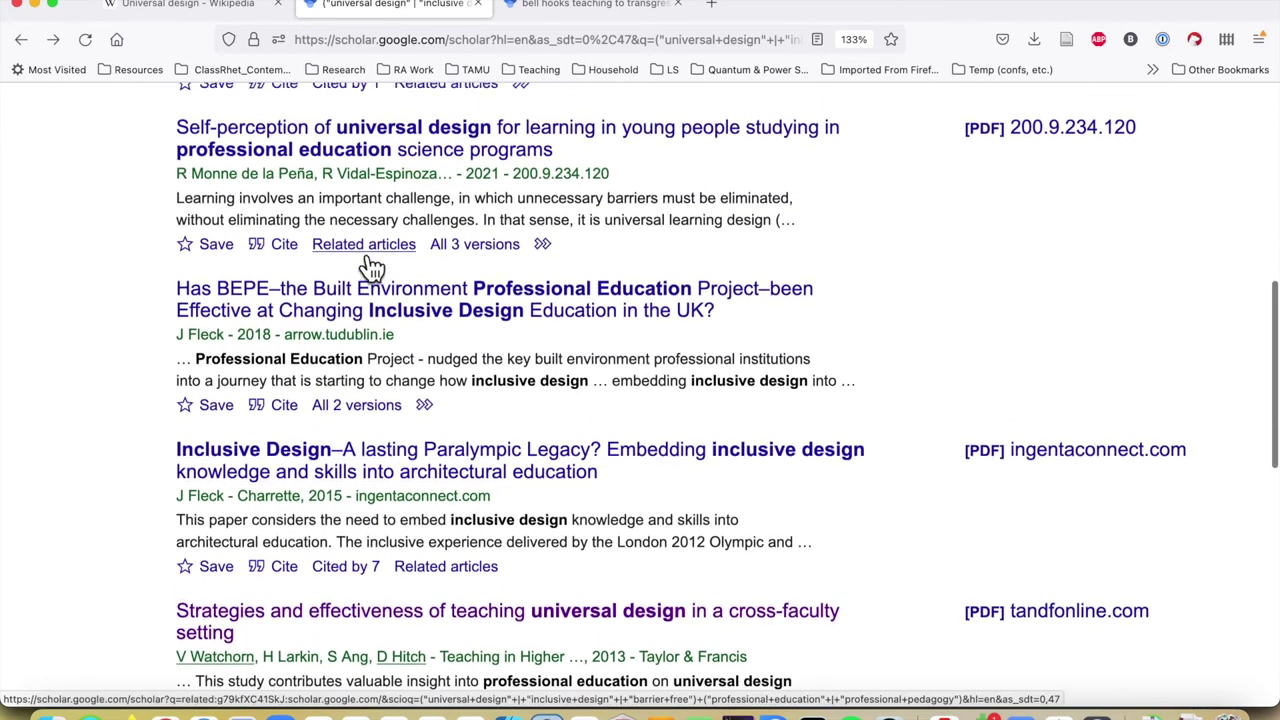
scroll(365, 265, "up", 3)
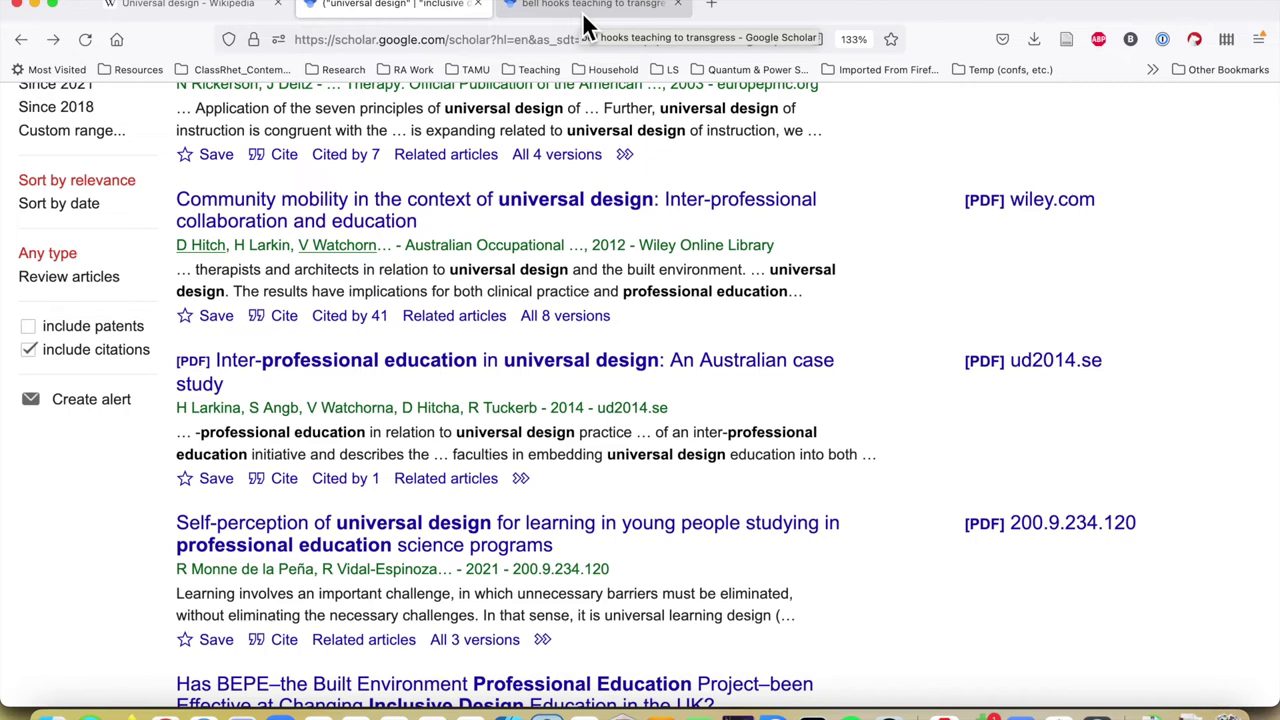
Run a separate Google Scholar search for "bell hooks teaching to transgress".
left_click(582, 12)
type("bell hooks teaching to transgress")
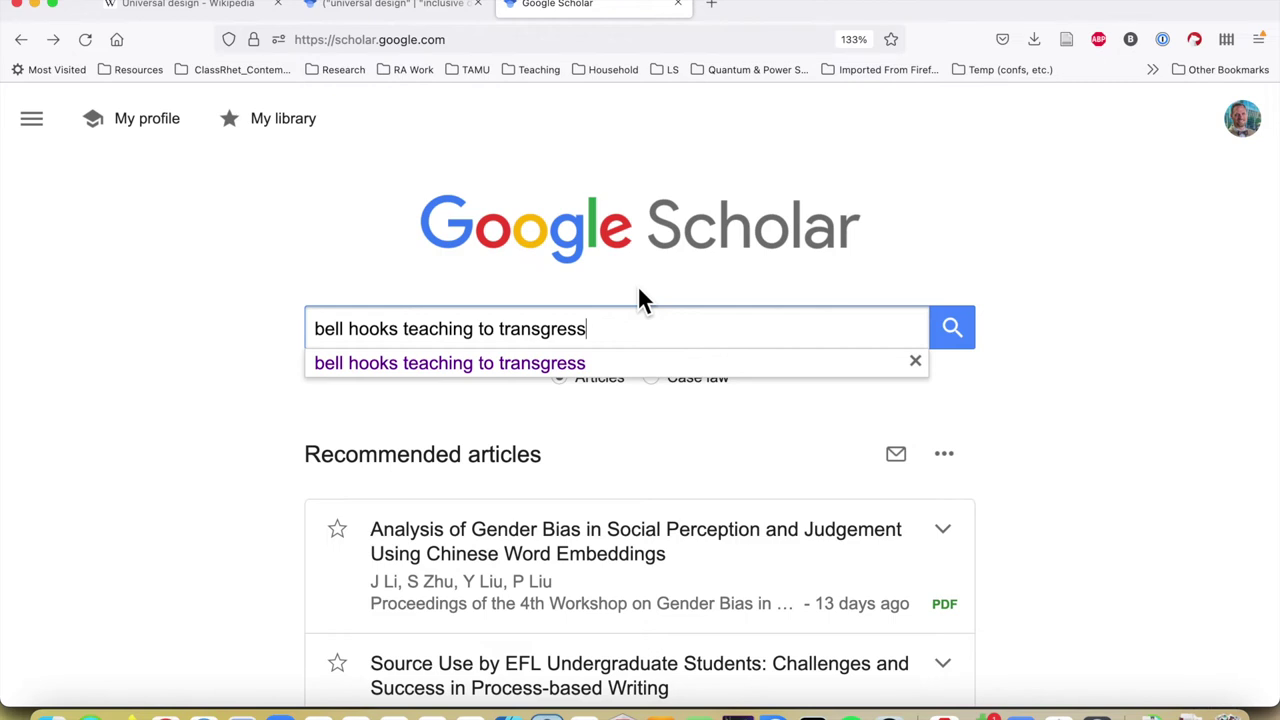
key("Return")
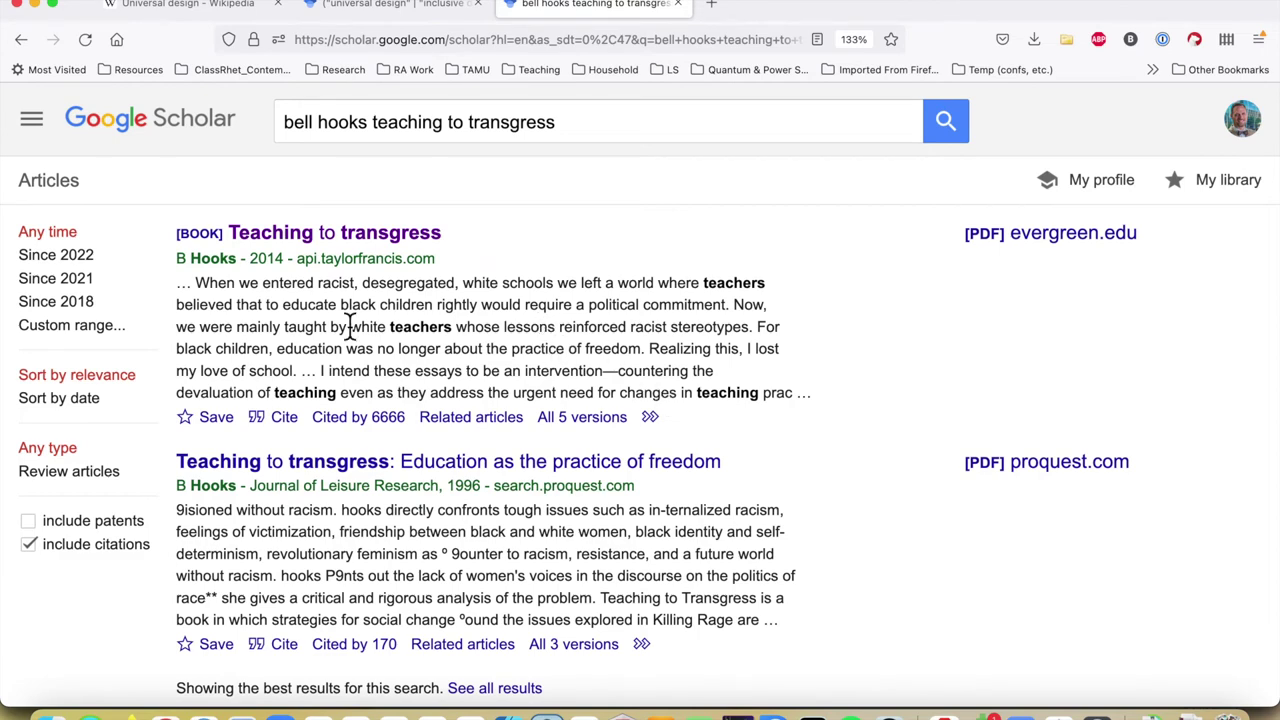
Circle the [BOOK] label and citation link of the first result, "Teaching to transgress", and open its list of citing works.
key("b")
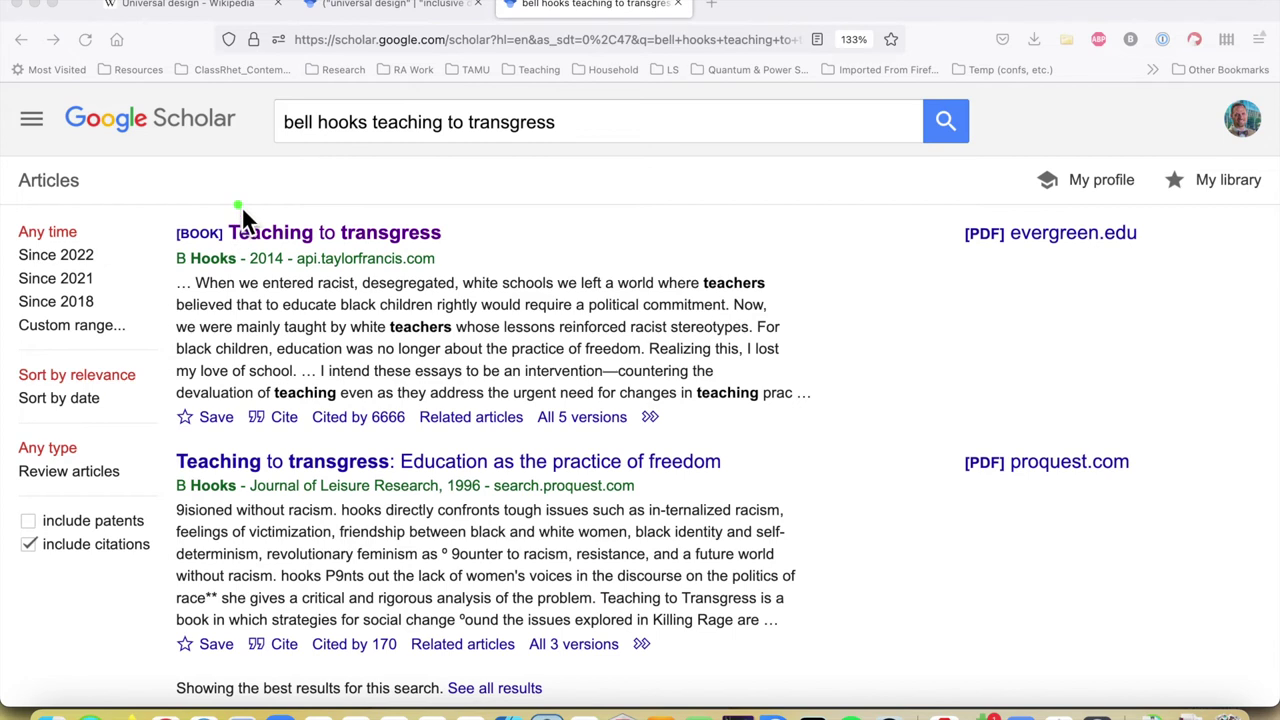
mouse_move(242, 205)
left_mouse_down()
mouse_move(182, 284)
mouse_move(252, 210)
mouse_move(226, 199)
left_mouse_up()
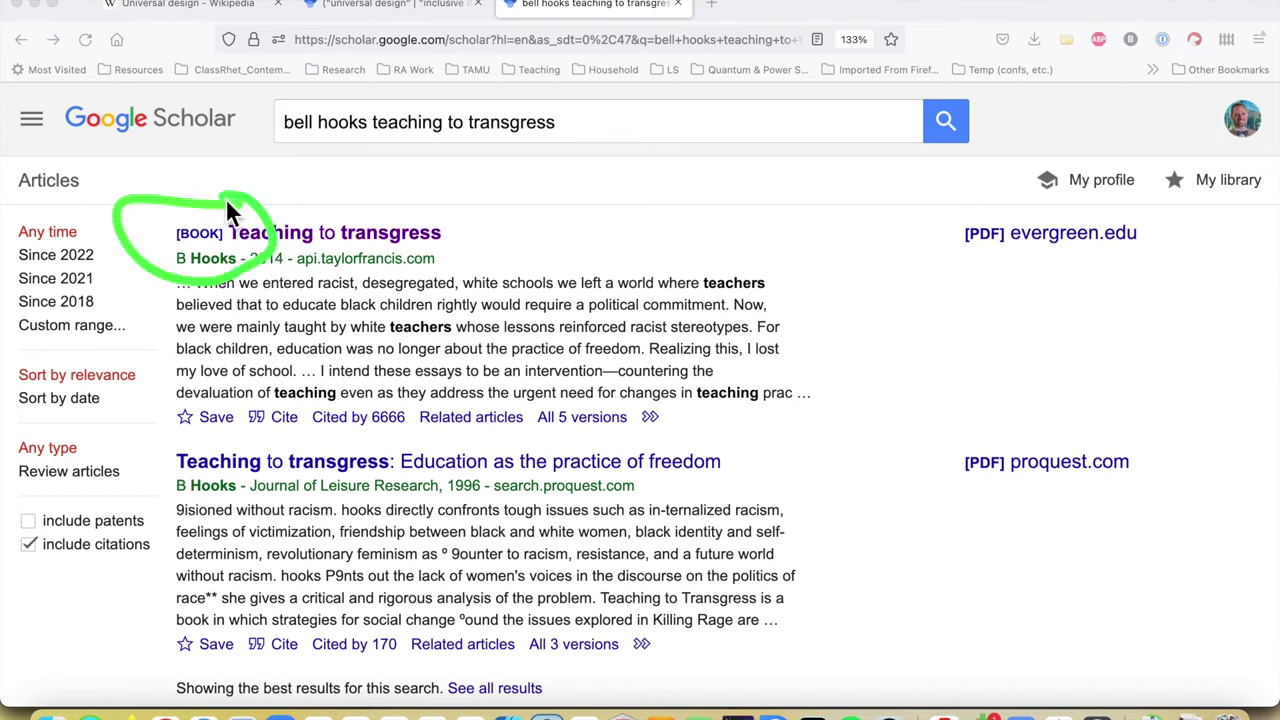
mouse_move(350, 393)
left_mouse_down()
mouse_move(299, 430)
mouse_move(446, 440)
mouse_move(361, 387)
left_mouse_up()
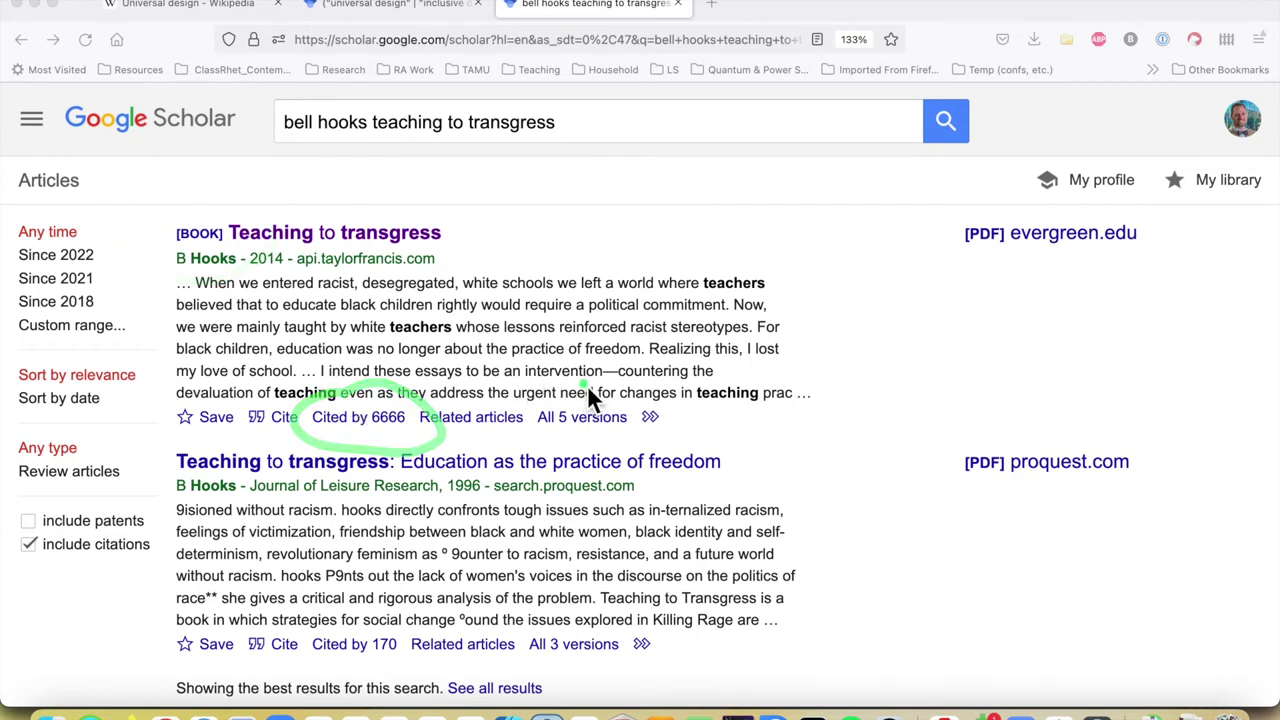
left_click(398, 428)
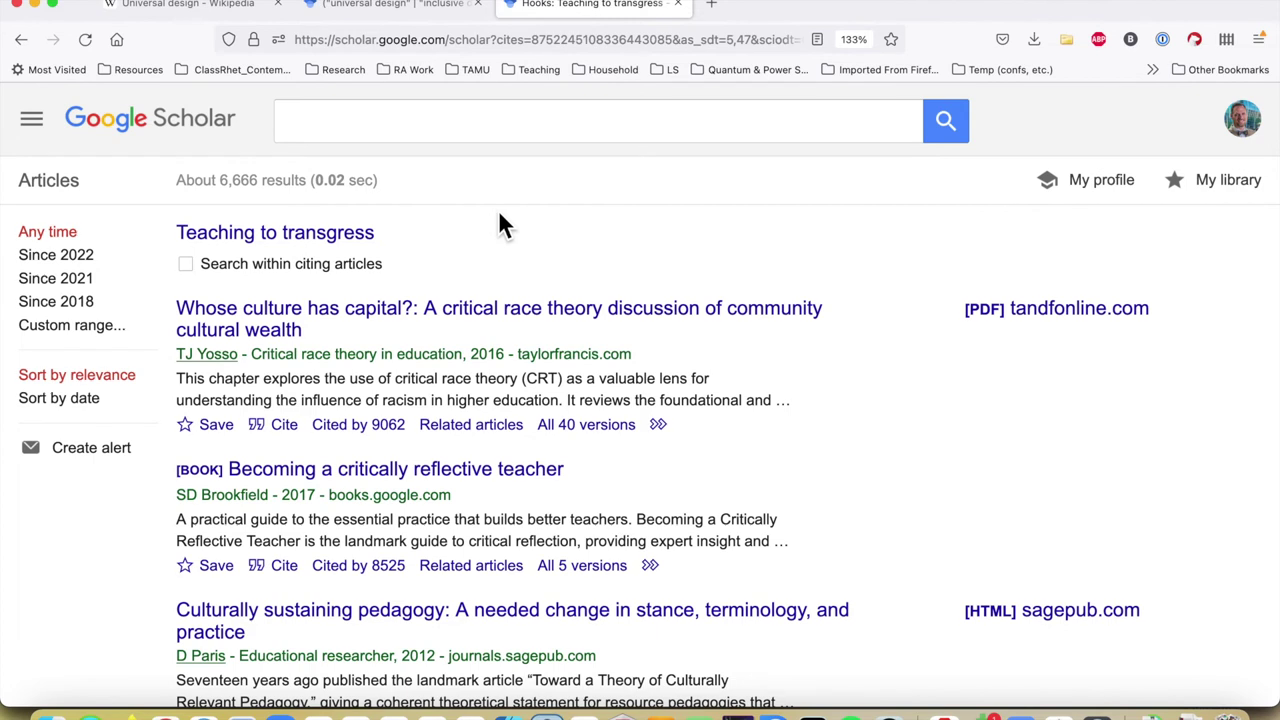
Mark the "Teaching to transgress" heading and the "Search within citing articles" option with the brush, and enable that option.
key("b")
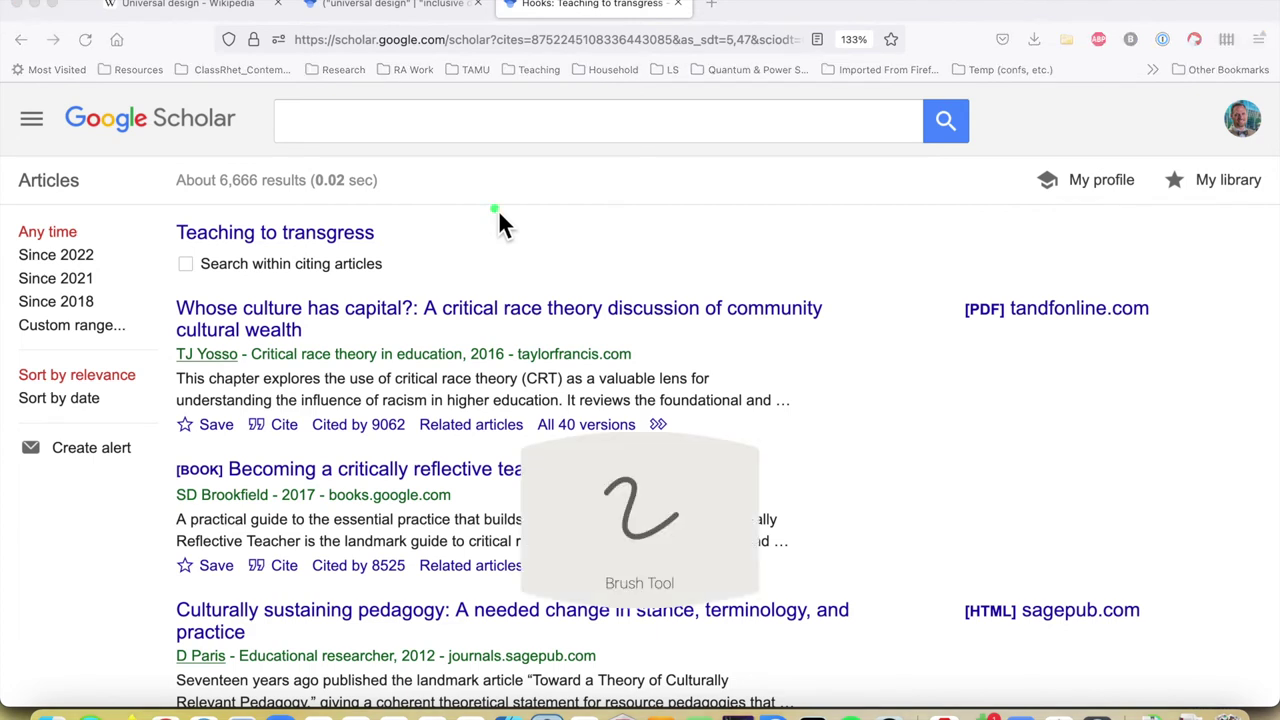
left_click_drag(423, 238, 229, 226)
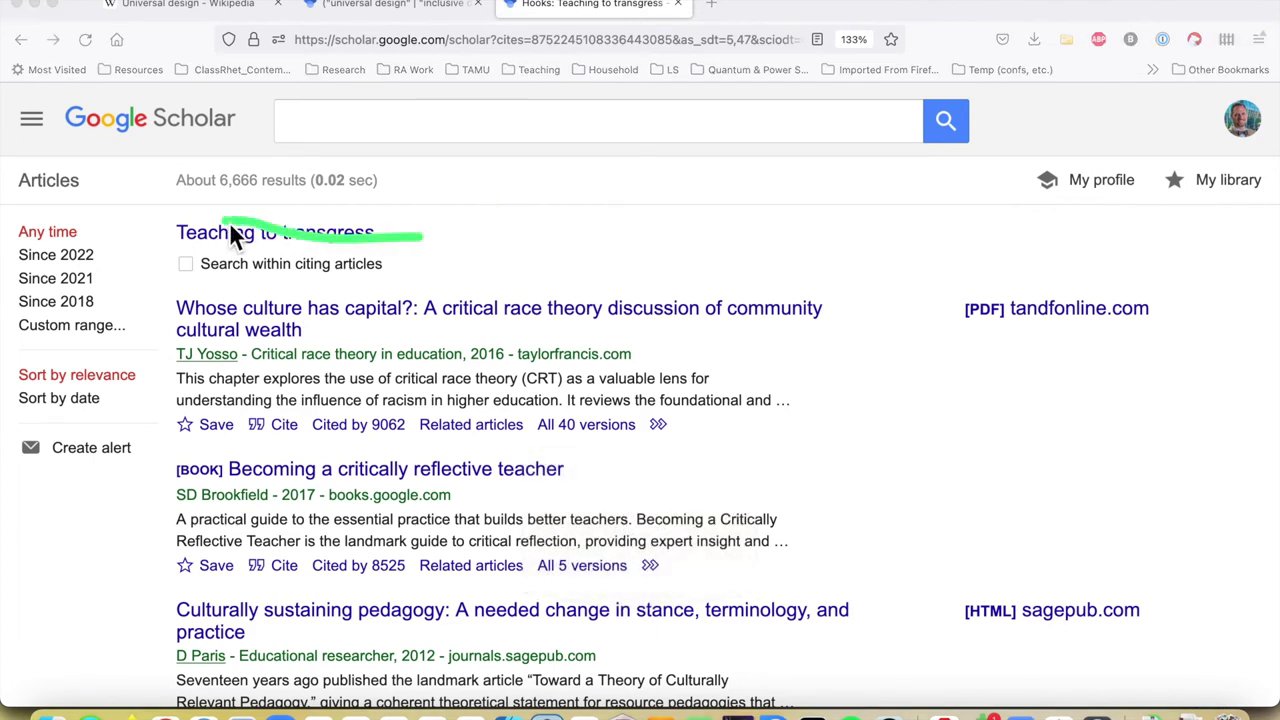
left_click_drag(172, 266, 379, 293)
left_click_drag(415, 250, 420, 242)
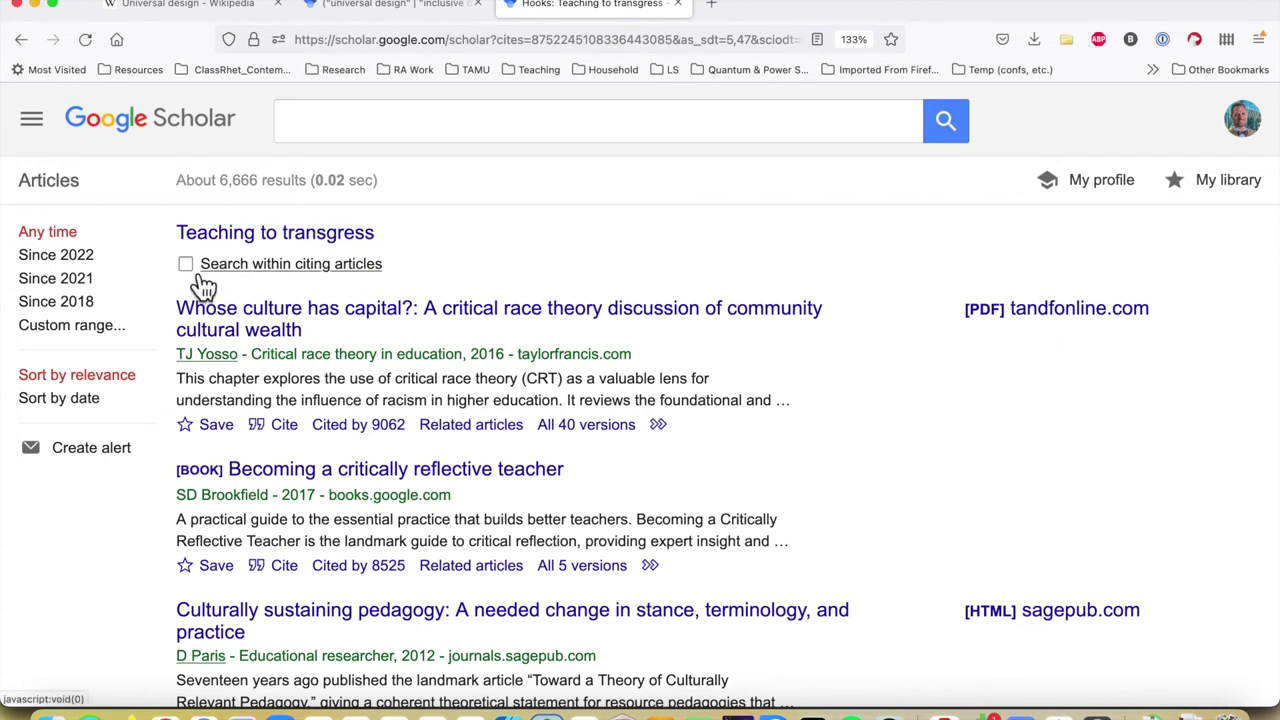
left_click(219, 256)
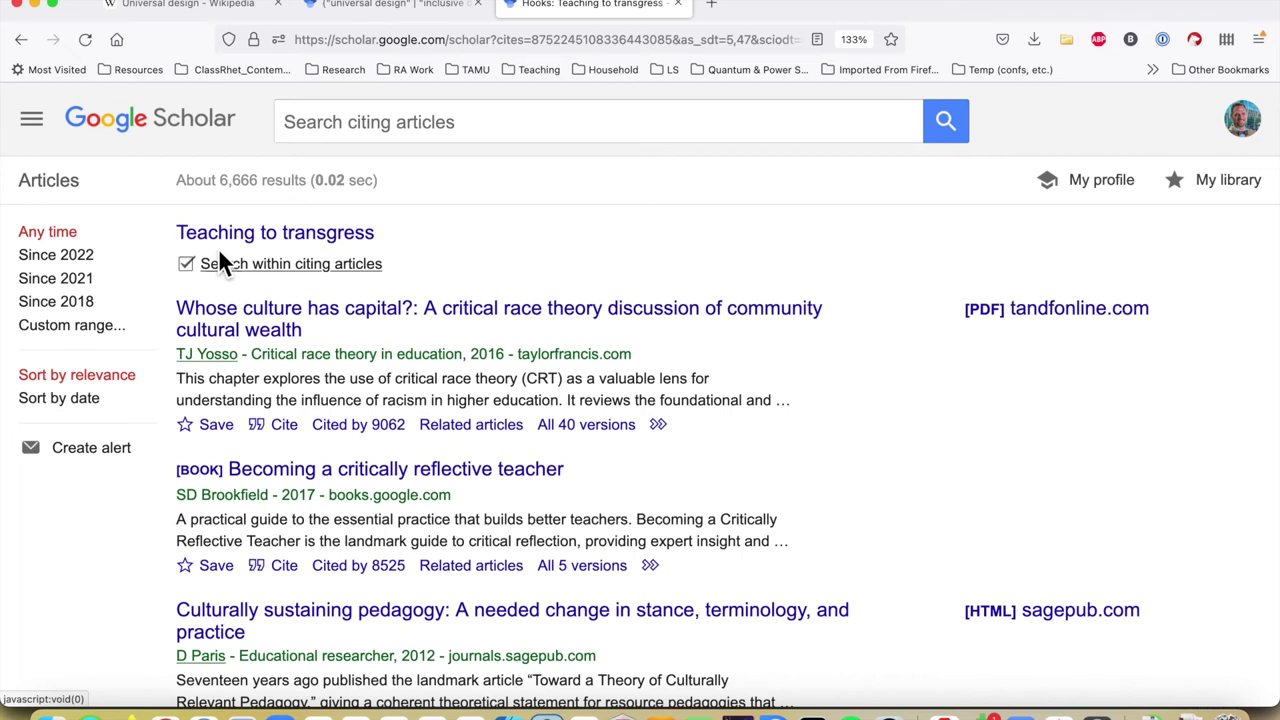
Copy the parenthesised group ("universal design" | "inclusive design" | "barrier free") from the query of the earlier universal design search.
left_click(390, 4)
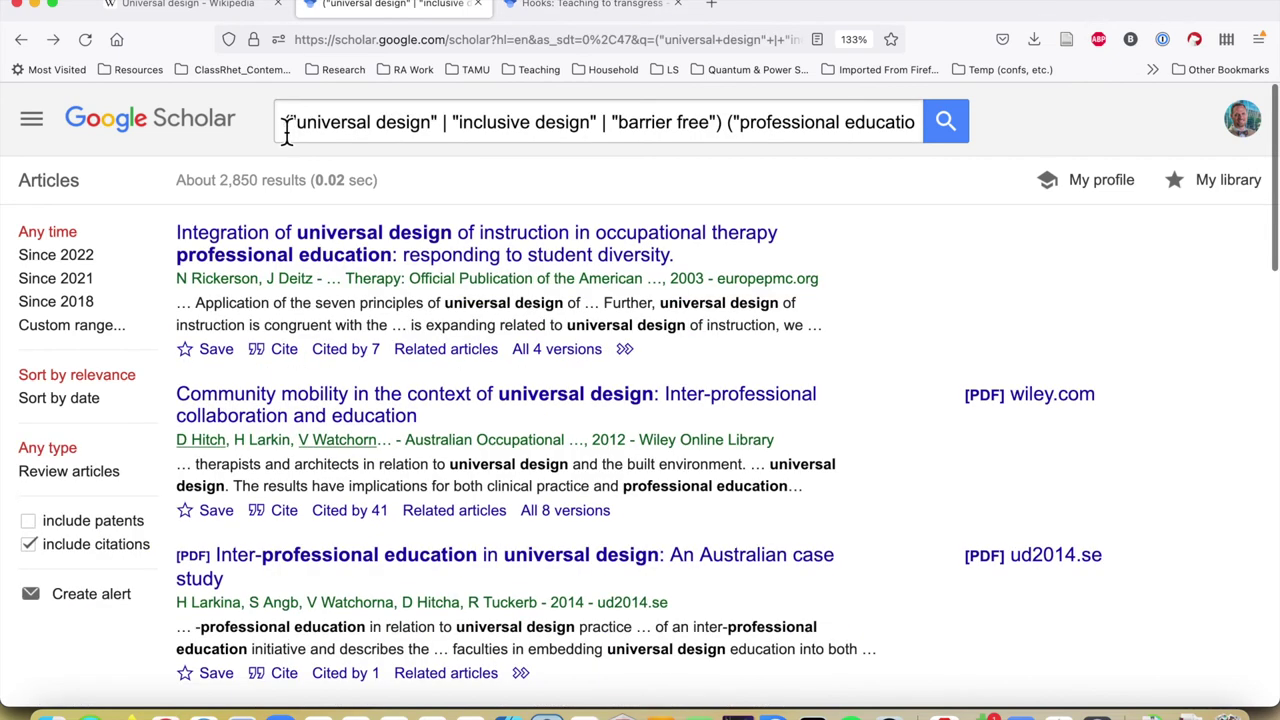
key("alt+shift+Right")
key("alt+shift+Right")
key("alt+shift+Right")
key("alt+shift+Right")
key("alt+shift+Right")
key("alt+shift+Right")
key("shift+Right")
key("shift+Left")
key("super+c")
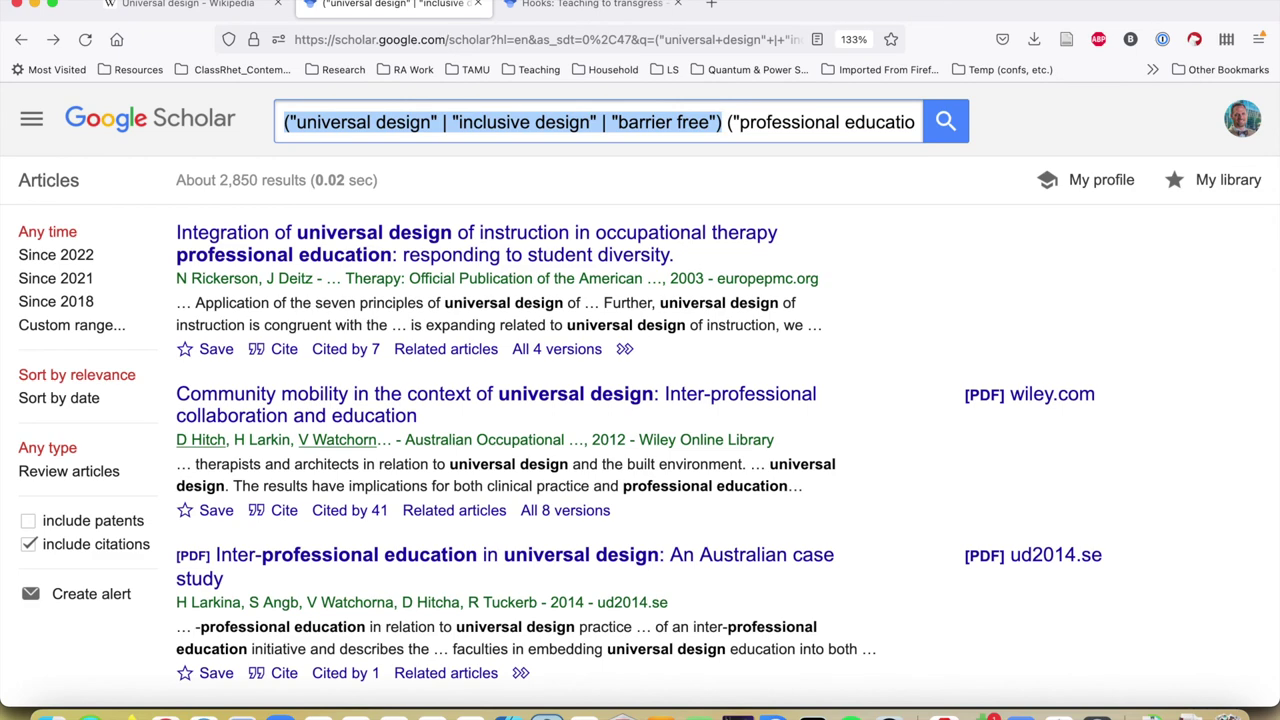
Search within the articles citing "Teaching to transgress" for the copied terms ("universal design" | "inclusive design" | "barrier free").
left_click(566, 5)
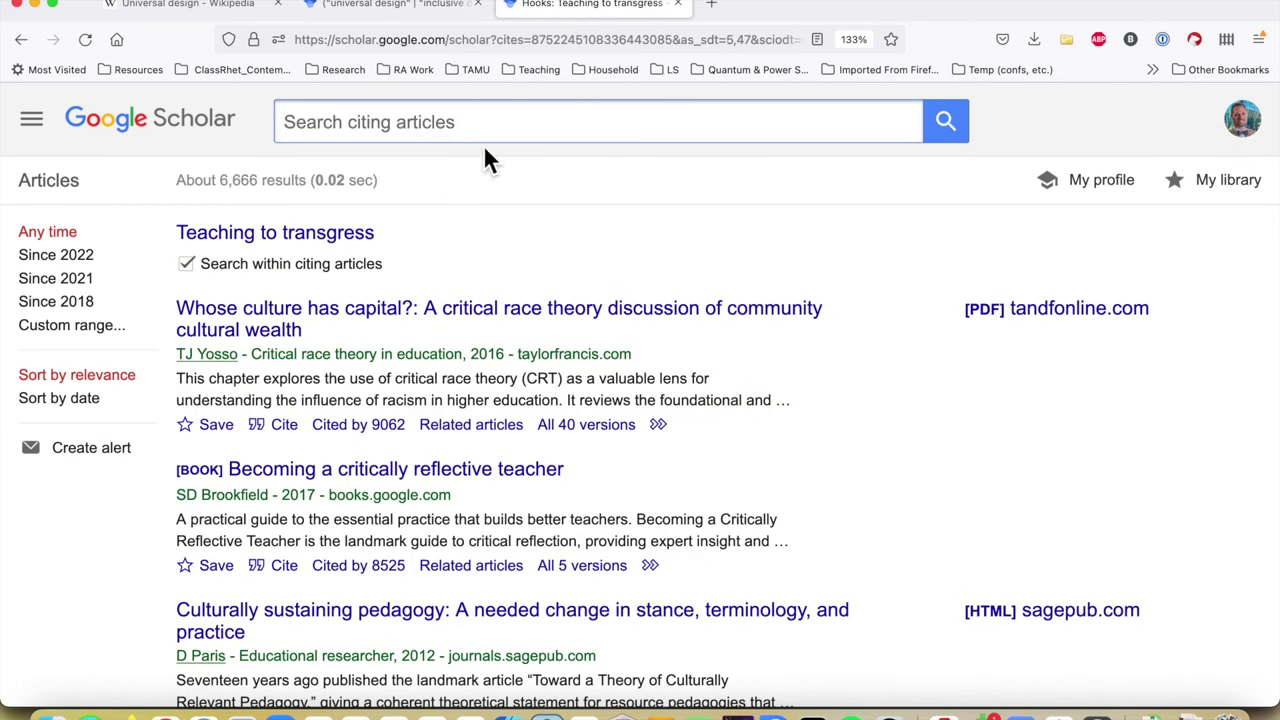
key("super+v")
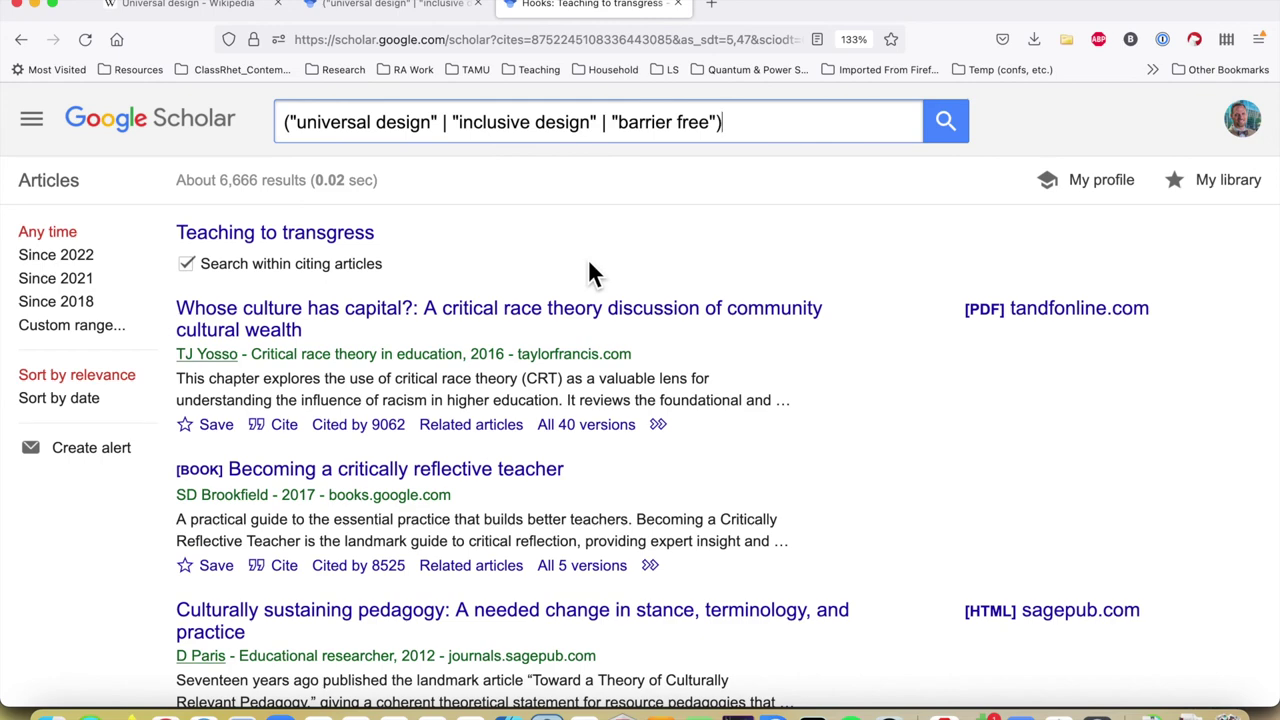
key("Return")
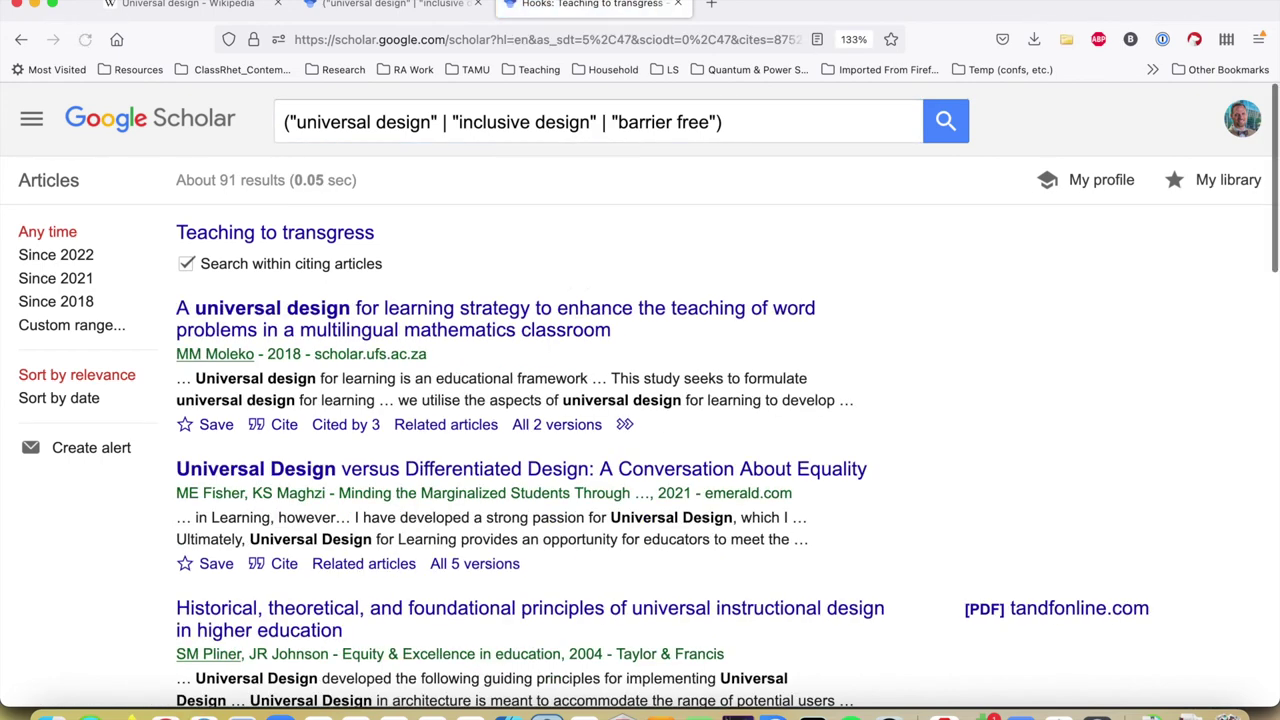
Review the first page of citing articles that match the universal design terms, from the first entry to the last and back.
scroll(660, 500, "down", 10)
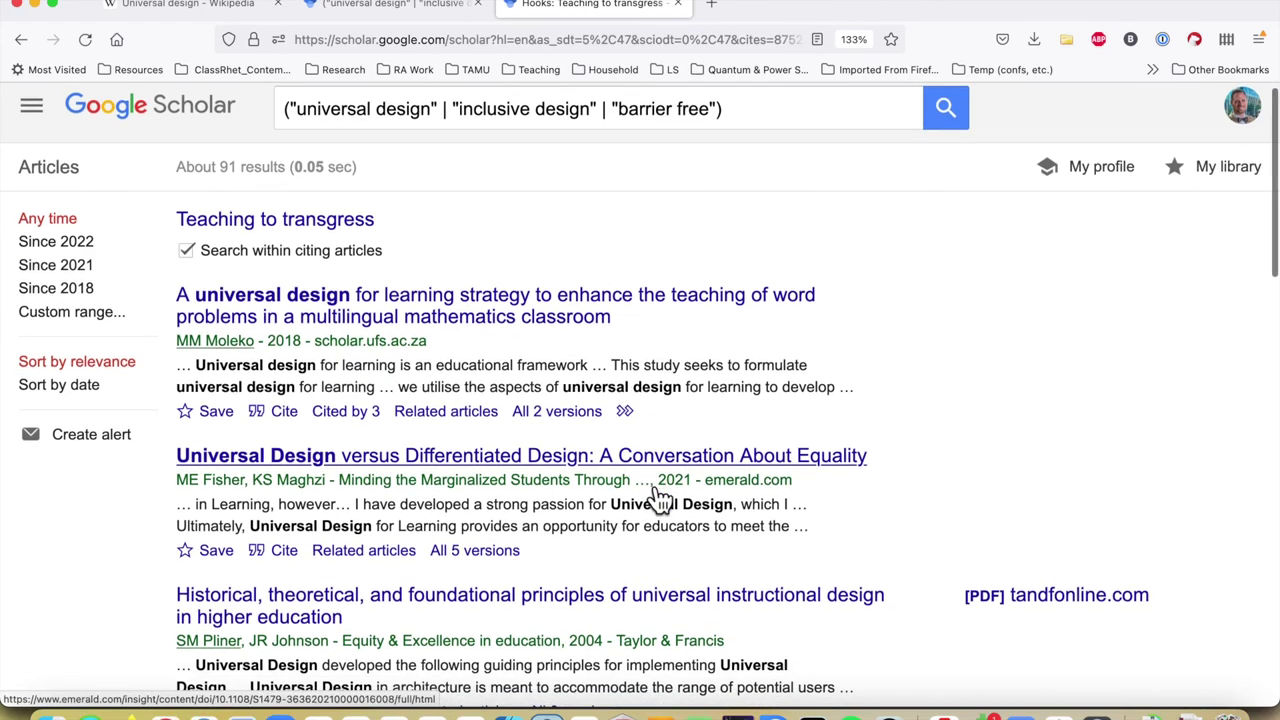
scroll(660, 500, "down", 10)
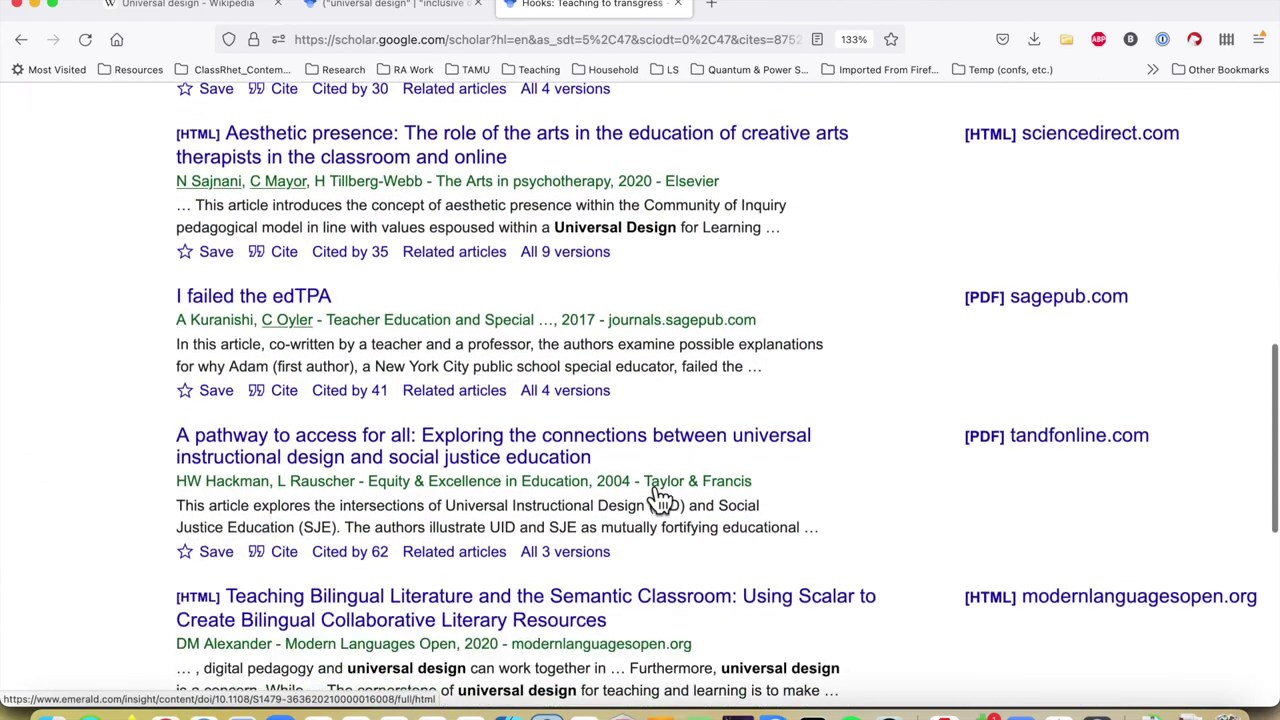
scroll(655, 492, "down", 1)
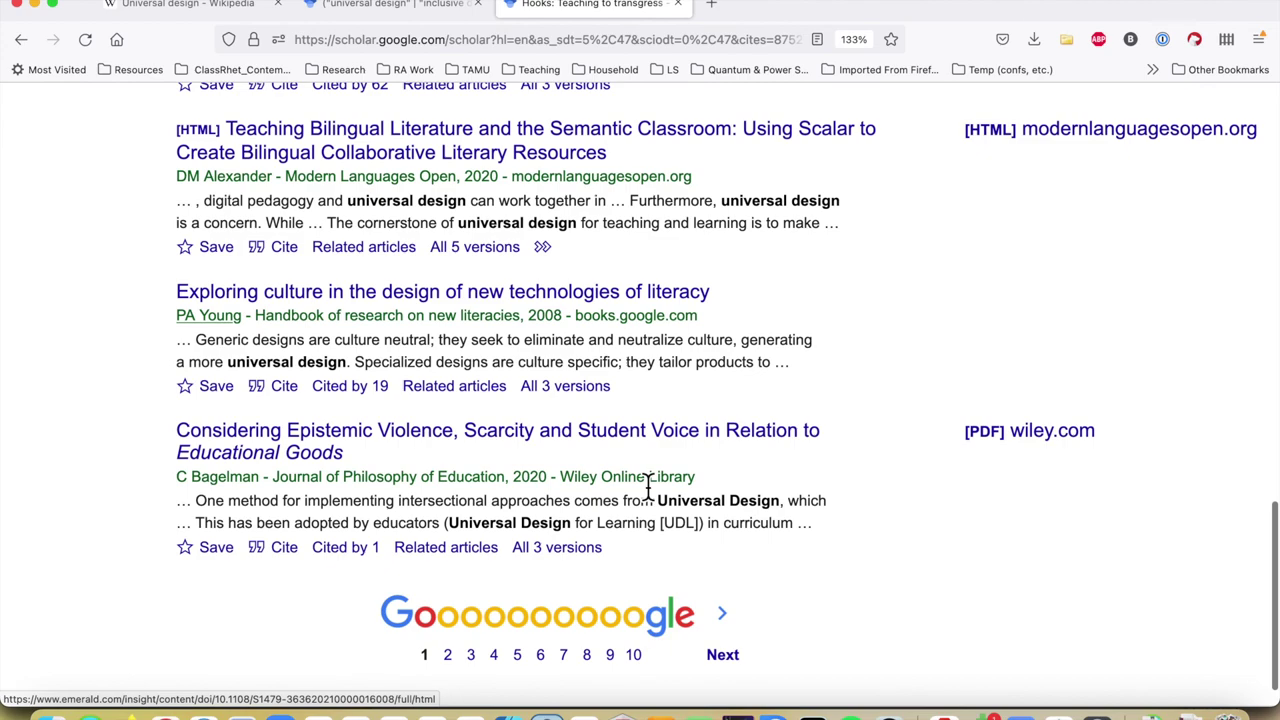
scroll(648, 485, "up", 15)
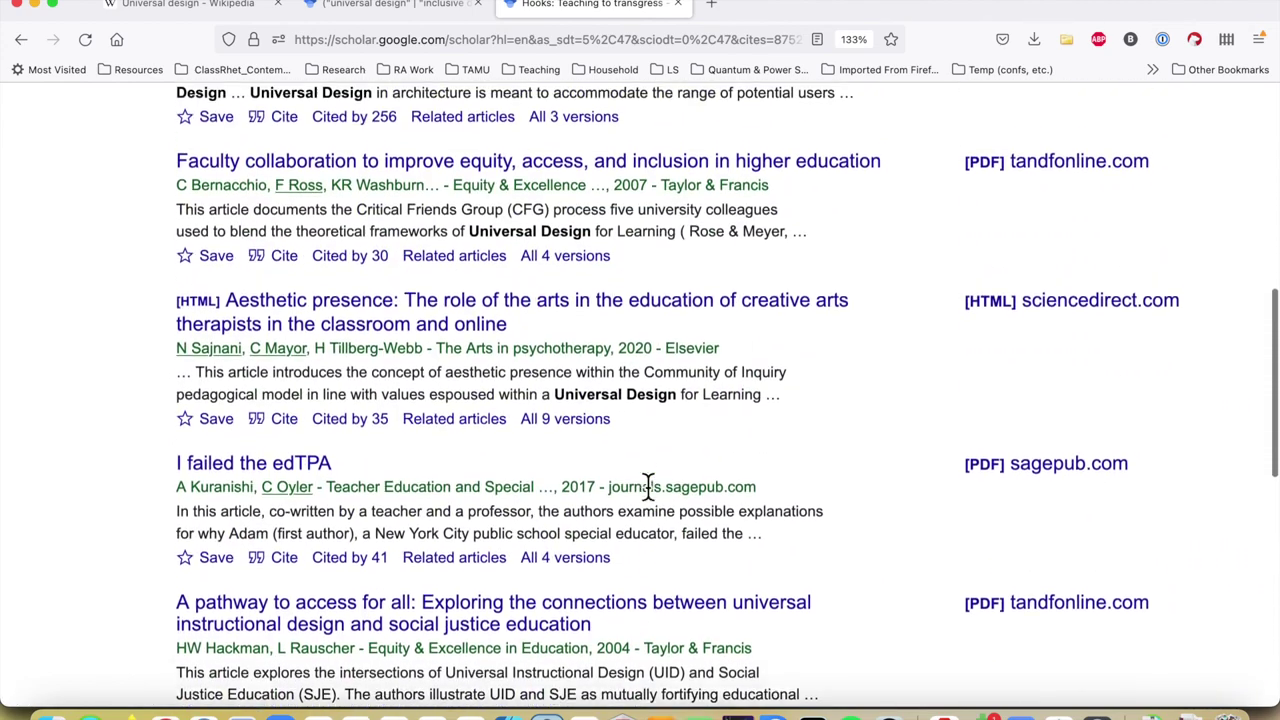
scroll(648, 487, "up", 4)
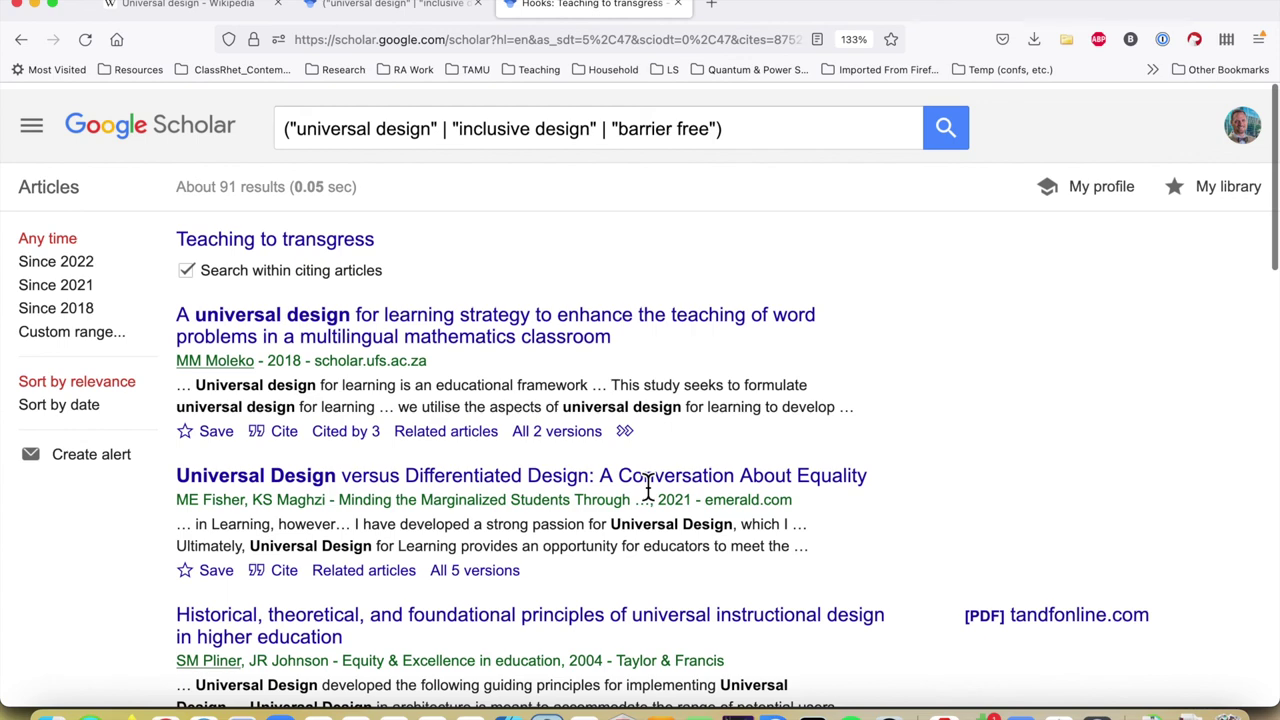
scroll(648, 487, "down", 1)
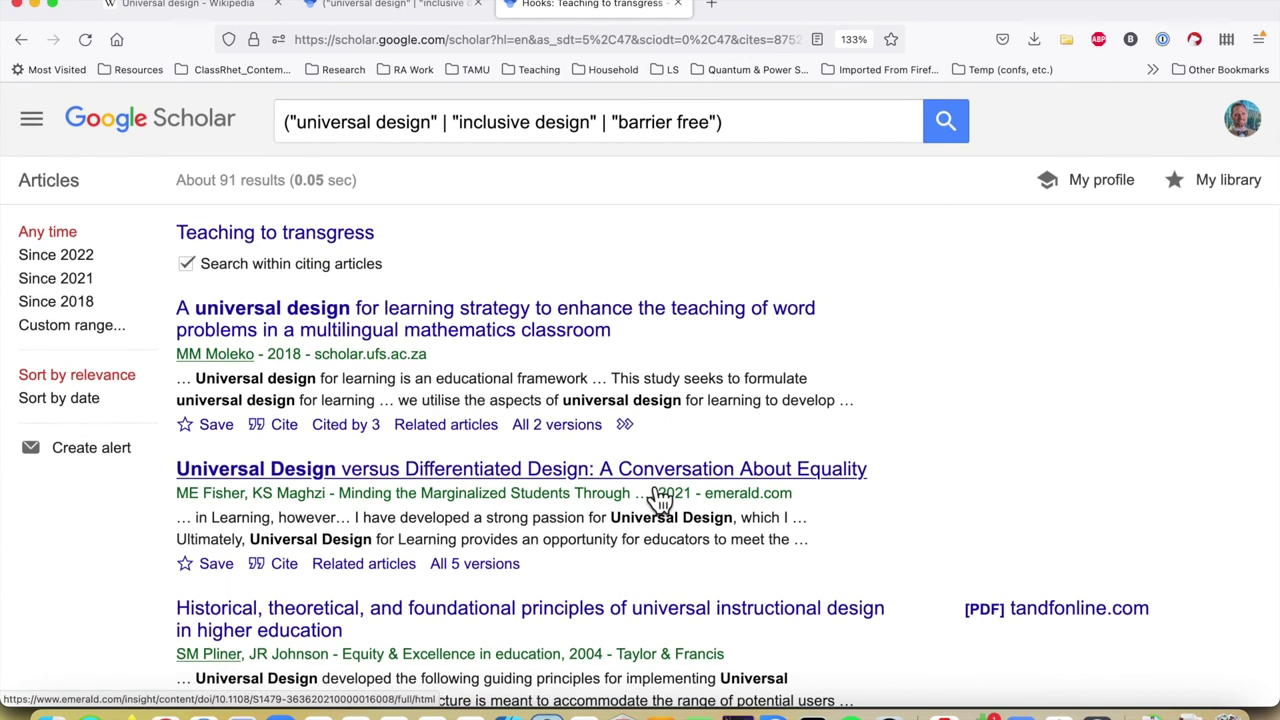